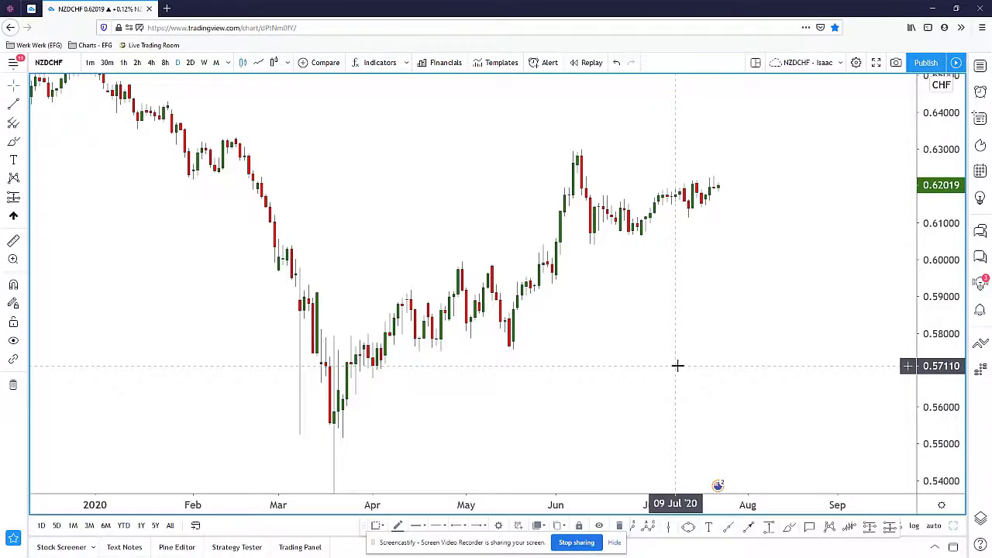
Step: Circle the June–July price consolidation and trace the upswing and pullback with freehand brush strokes, undoing each stroke
{"action": "left_click", "coordinate": [613, 541]}
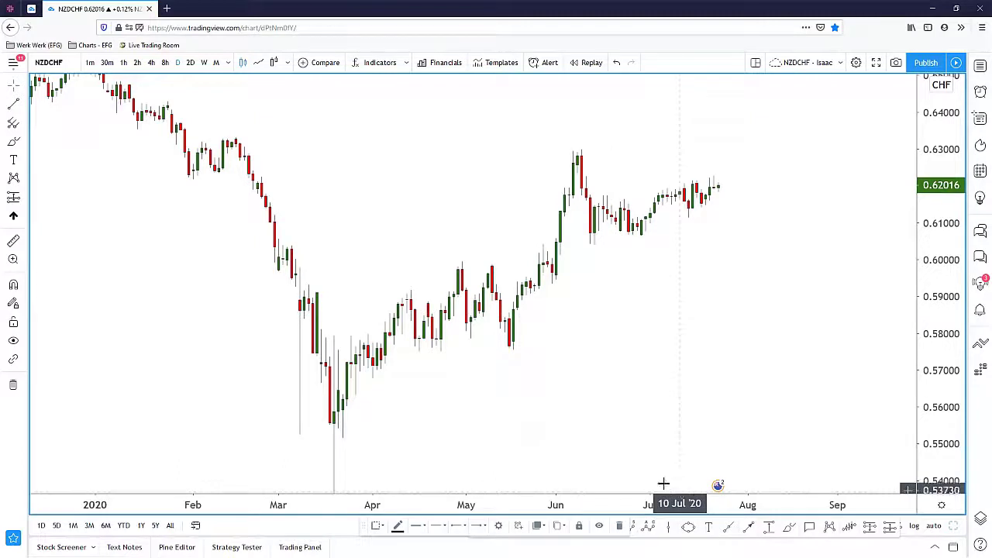
{"action": "mouse_move", "coordinate": [744, 163]}
{"action": "left_mouse_down"}
{"action": "mouse_move", "coordinate": [635, 168]}
{"action": "mouse_move", "coordinate": [546, 208]}
{"action": "mouse_move", "coordinate": [757, 190]}
{"action": "mouse_move", "coordinate": [696, 161]}
{"action": "left_mouse_up"}
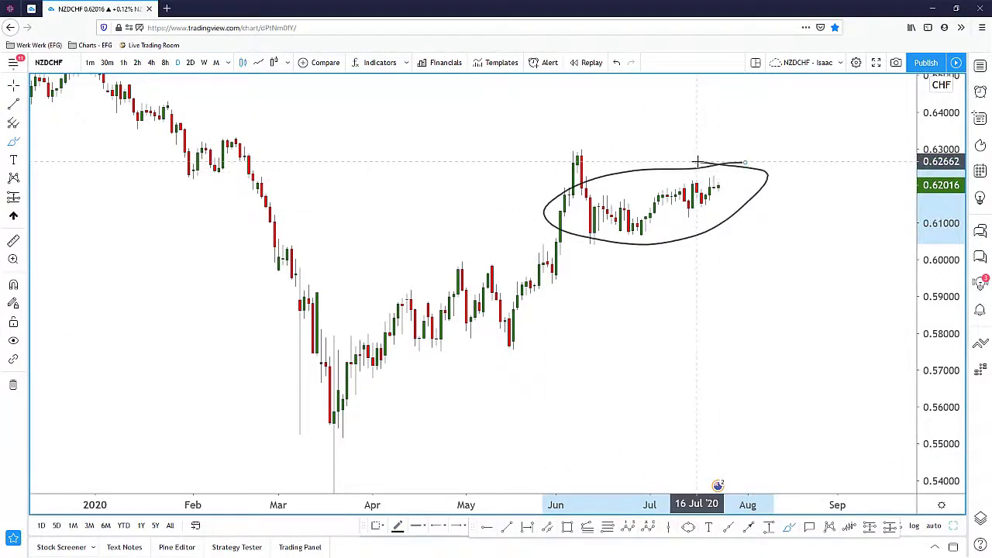
{"action": "key", "text": "ctrl+z"}
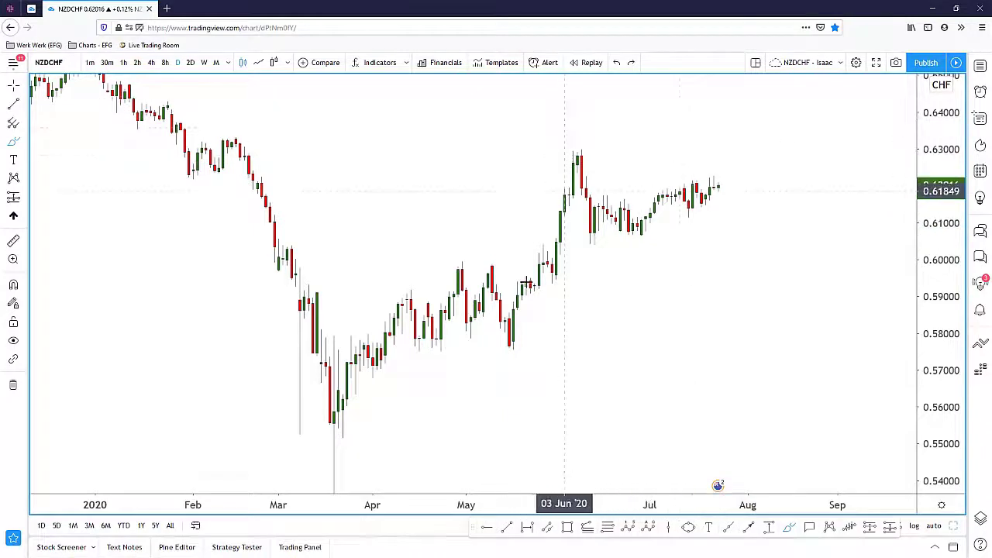
{"action": "mouse_move", "coordinate": [502, 341]}
{"action": "left_mouse_down"}
{"action": "mouse_move", "coordinate": [558, 148]}
{"action": "mouse_move", "coordinate": [637, 234]}
{"action": "mouse_move", "coordinate": [738, 177]}
{"action": "left_mouse_up"}
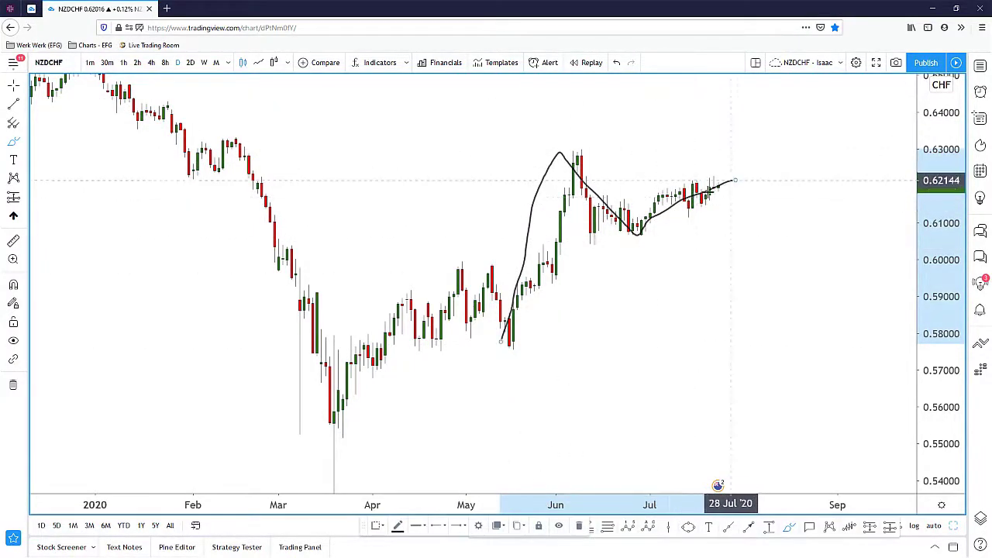
{"action": "key", "text": "ctrl+z"}
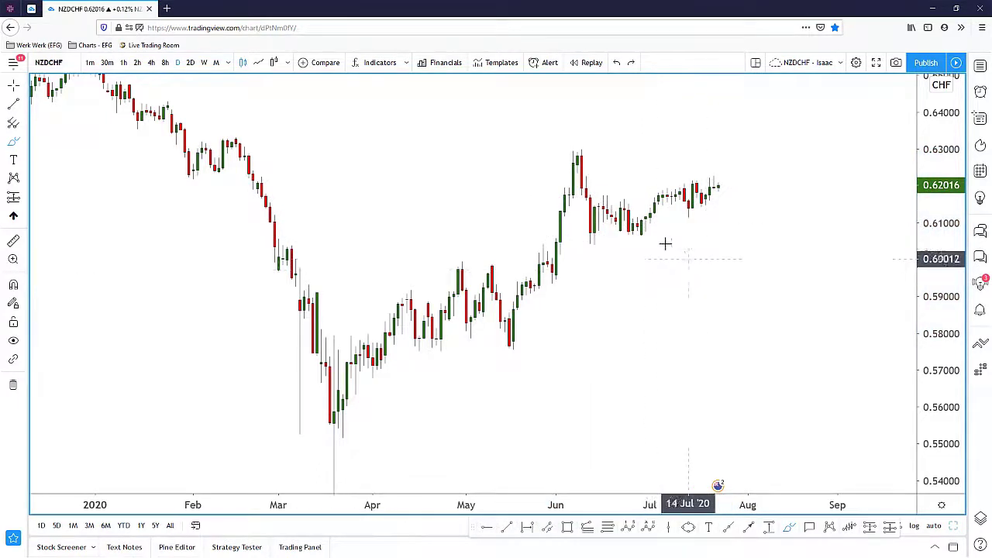
Step: Switch the chart to a line and draw a trend line from the 24 June low at 0.60750 under the July lows to 5 August
{"action": "left_click", "coordinate": [258, 69]}
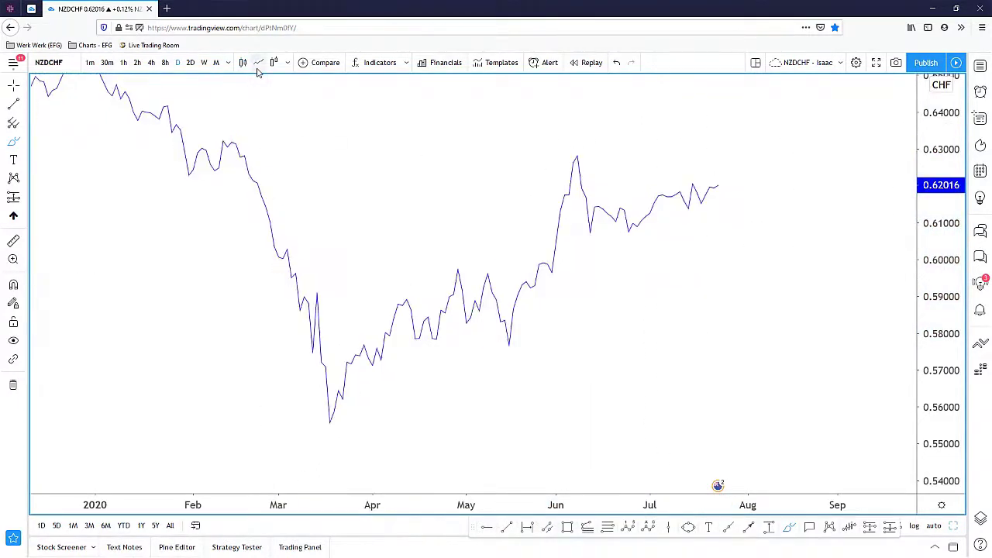
{"action": "left_click_drag", "start_coordinate": [628, 231], "coordinate": [720, 199]}
{"action": "key", "text": "ctrl+z"}
{"action": "left_click", "coordinate": [507, 527]}
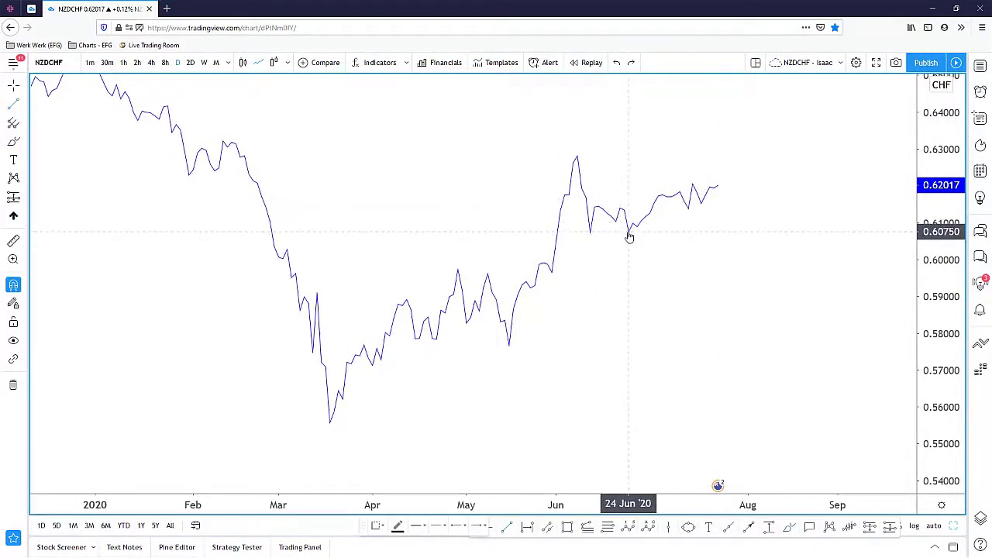
{"action": "left_click_drag", "start_coordinate": [629, 233], "coordinate": [760, 184]}
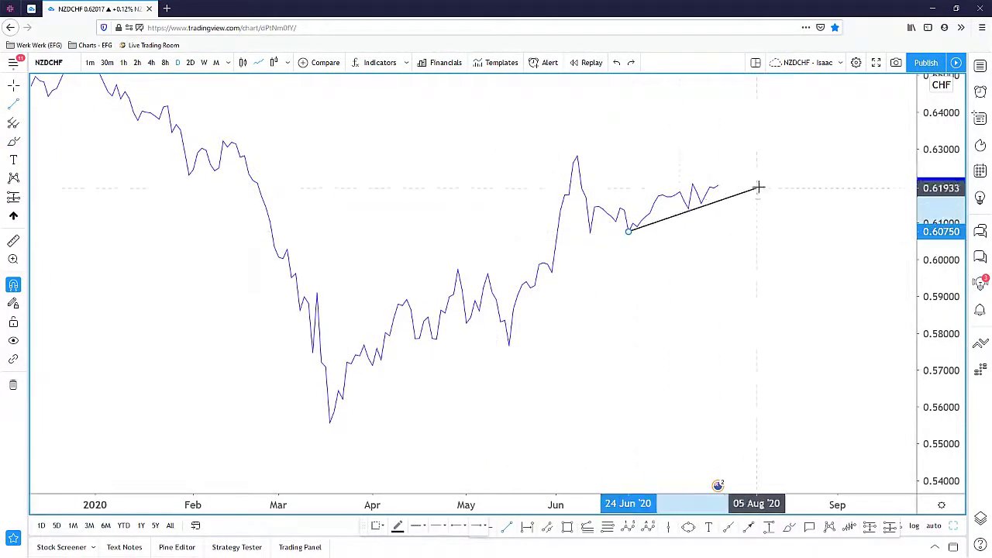
Step: Restore the candlestick chart and realign the trend line from the 29 June low at 0.60660 to about 0.622 on 5 August
{"action": "left_click", "coordinate": [243, 62]}
{"action": "left_click", "coordinate": [630, 232]}
{"action": "left_click_drag", "start_coordinate": [630, 233], "coordinate": [640, 234]}
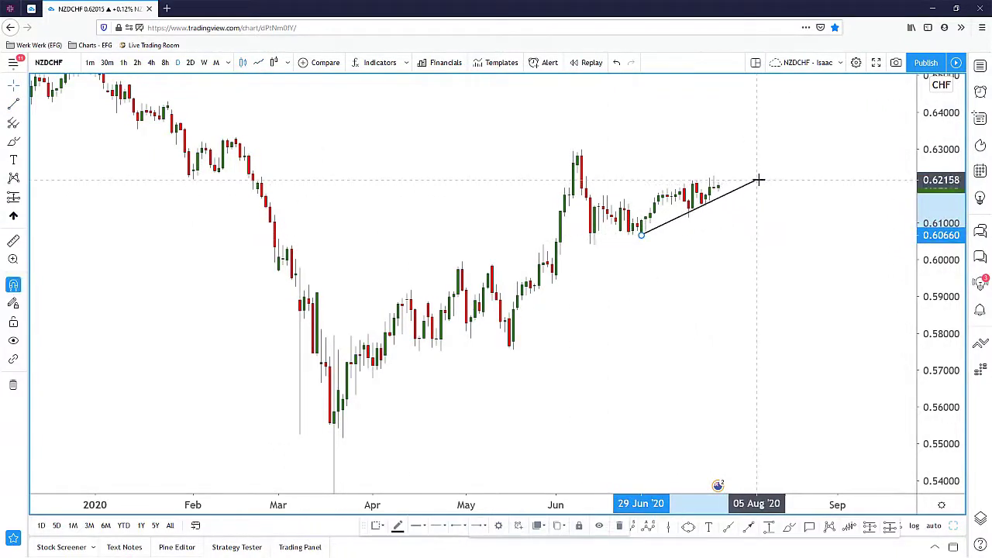
{"action": "left_click", "coordinate": [746, 224]}
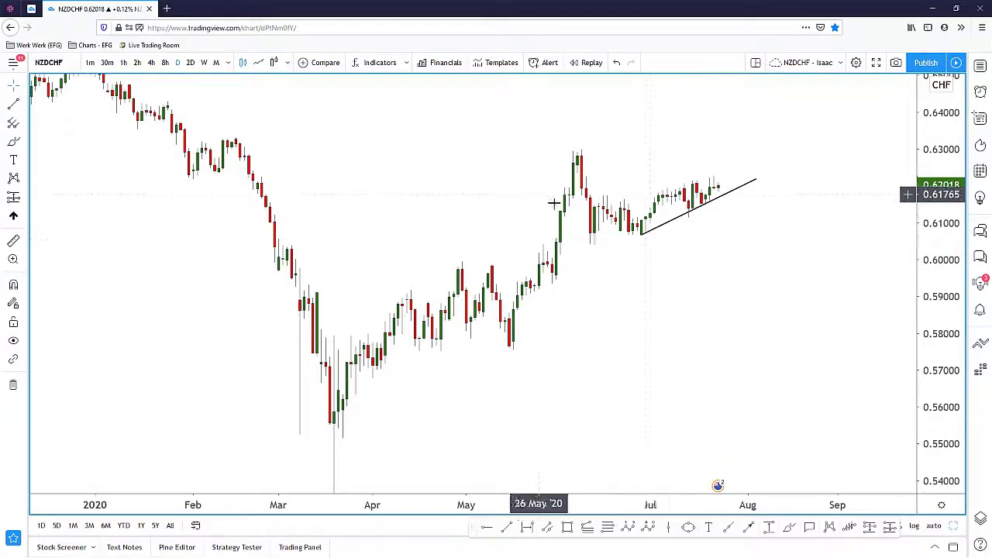
Step: Highlight the June high and the latest July candles with freehand brush strokes, and remove the strokes
{"action": "mouse_move", "coordinate": [721, 194]}
{"action": "left_mouse_down"}
{"action": "mouse_move", "coordinate": [691, 210]}
{"action": "mouse_move", "coordinate": [707, 177]}
{"action": "left_mouse_up"}
{"action": "left_click", "coordinate": [789, 529]}
{"action": "left_click_drag", "start_coordinate": [523, 165], "coordinate": [570, 165]}
{"action": "left_click_drag", "start_coordinate": [695, 181], "coordinate": [720, 180]}
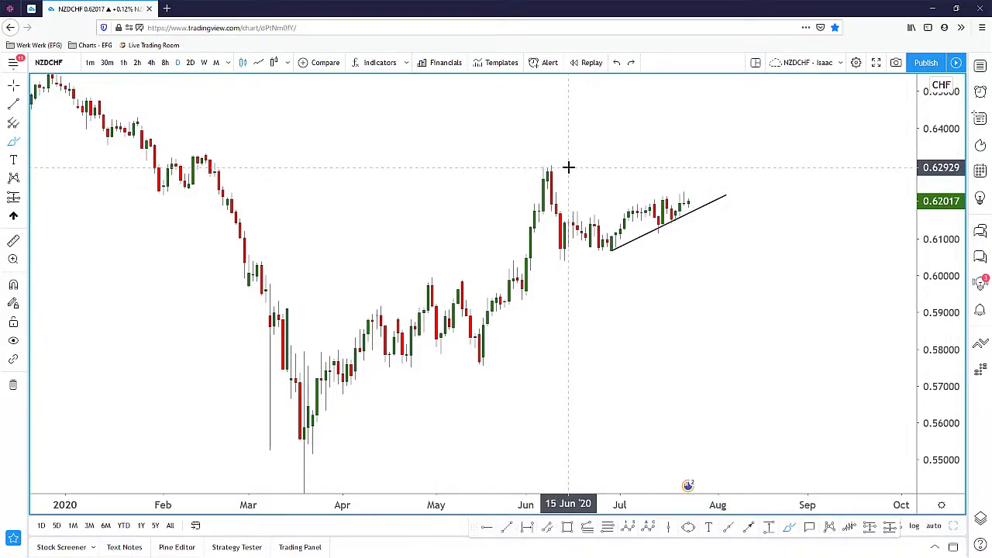
Step: Place a horizontal ray at the 9 June high of 0.62983 and measure the price range from the latest price up to it
{"action": "left_click", "coordinate": [489, 527]}
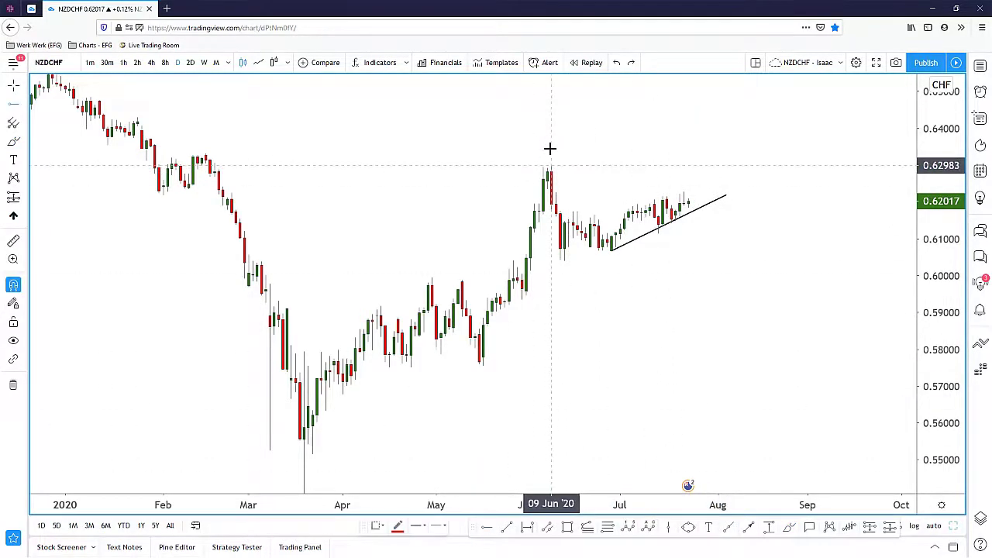
{"action": "left_click", "coordinate": [550, 148]}
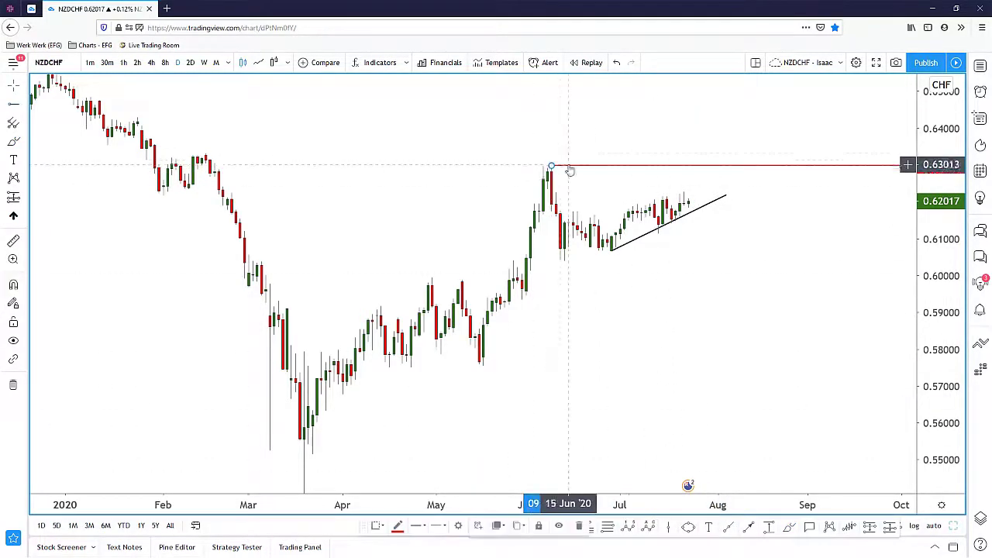
{"action": "left_click", "coordinate": [771, 527]}
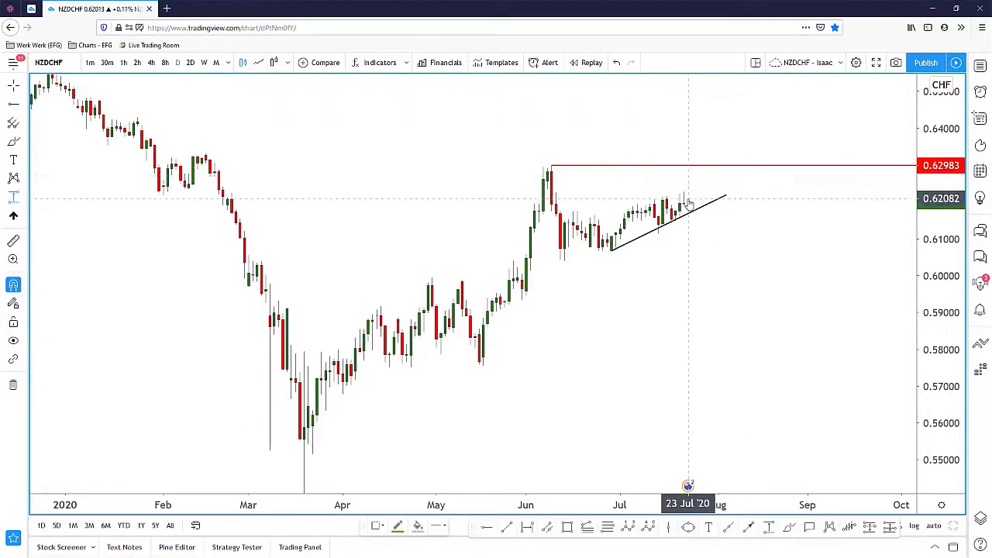
{"action": "left_click", "coordinate": [688, 203]}
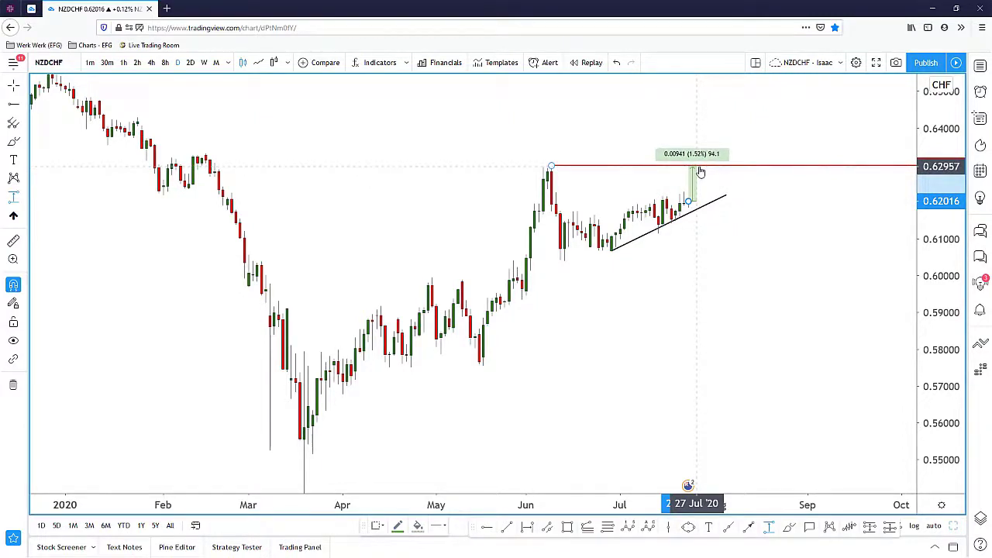
{"action": "left_click", "coordinate": [700, 172]}
{"action": "left_click", "coordinate": [696, 186]}
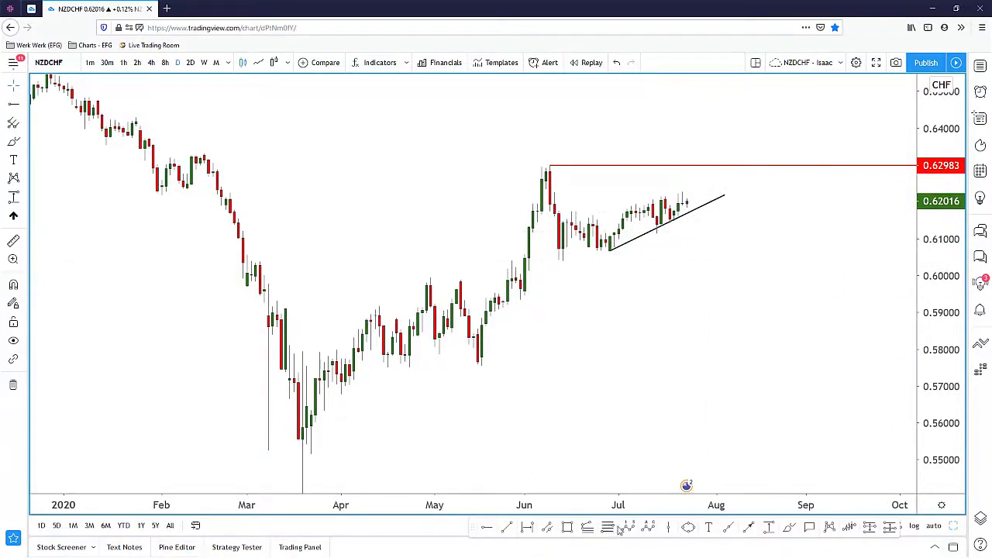
Step: Draw a Fib Retracement from the 29 June low at 0.60660 to the 22 July high at 0.62263 and apply the template with the full set of levels
{"action": "left_click", "coordinate": [611, 249]}
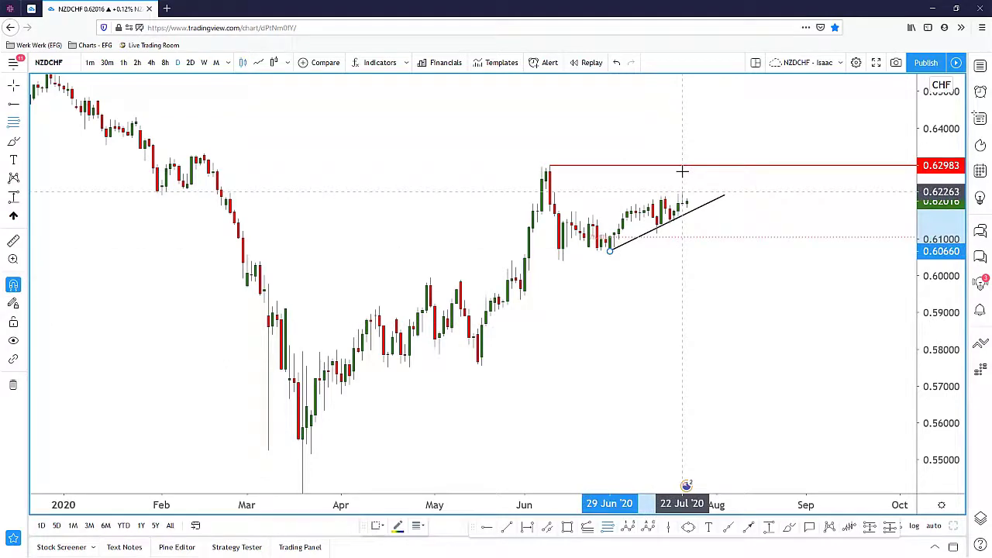
{"action": "double_click", "coordinate": [682, 193]}
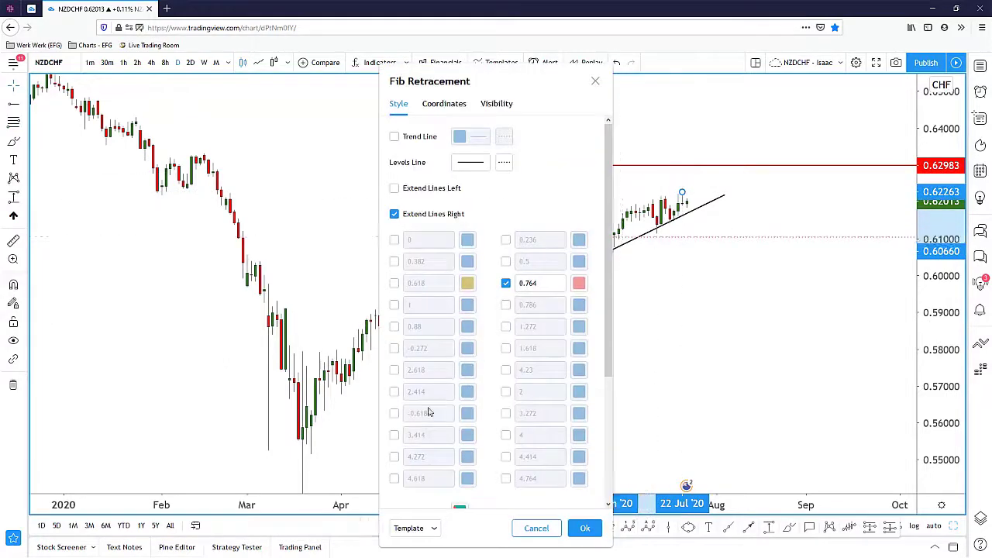
{"action": "left_click", "coordinate": [411, 528]}
{"action": "scroll", "coordinate": [419, 434], "scroll_direction": "down", "scroll_amount": 5}
{"action": "left_click", "coordinate": [415, 434]}
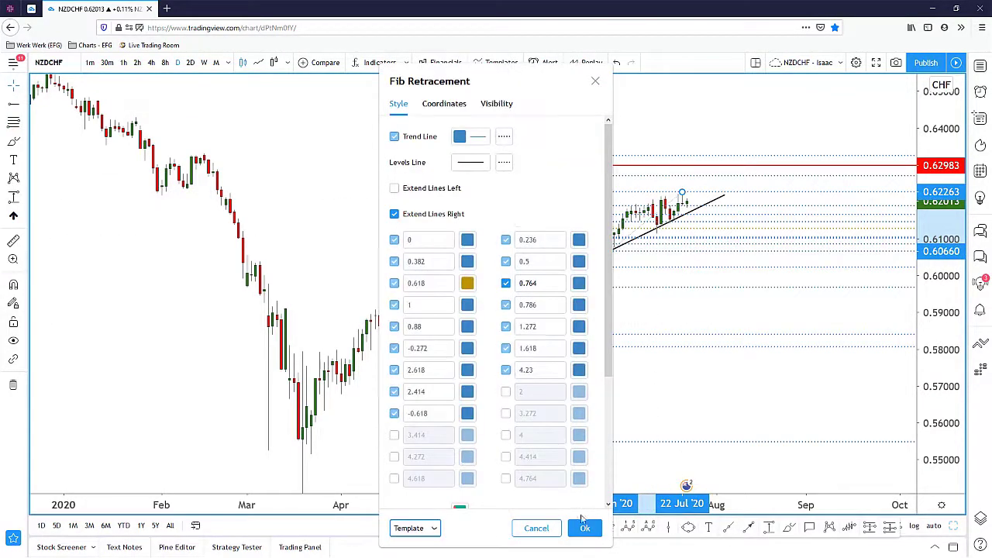
{"action": "left_click", "coordinate": [585, 527]}
Step: Place a horizontal ray at 0.61607 from 21 July, near the 38.2% retracement, and apply the zSupport template to it
{"action": "scroll", "coordinate": [839, 335], "scroll_direction": "up", "scroll_amount": 2}
{"action": "scroll", "coordinate": [840, 335], "scroll_direction": "up", "scroll_amount": 4}
{"action": "left_click_drag", "start_coordinate": [184, 217], "coordinate": [272, 305]}
{"action": "scroll", "coordinate": [272, 305], "scroll_direction": "up", "scroll_amount": 2}
{"action": "left_click_drag", "start_coordinate": [148, 312], "coordinate": [213, 317]}
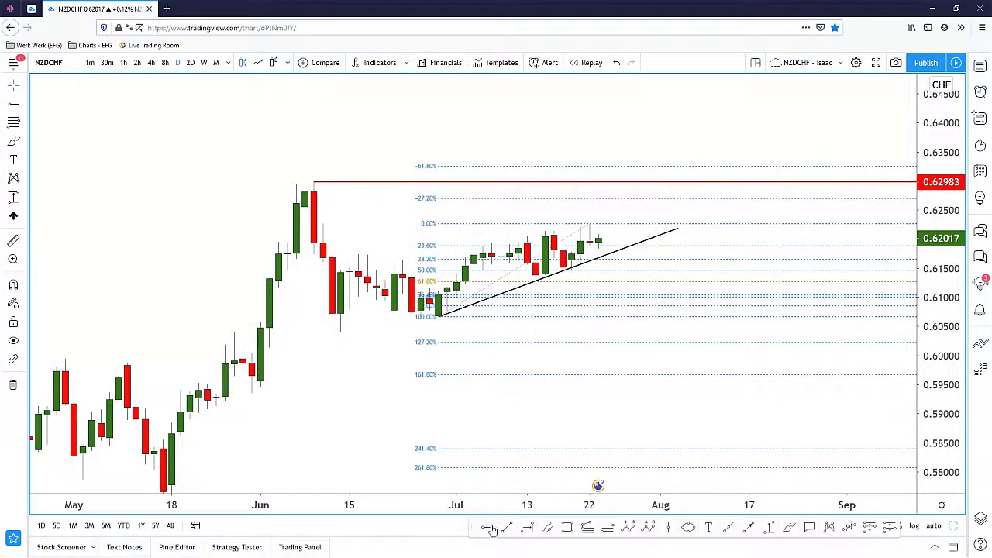
{"action": "left_click", "coordinate": [491, 530]}
{"action": "left_click", "coordinate": [580, 262]}
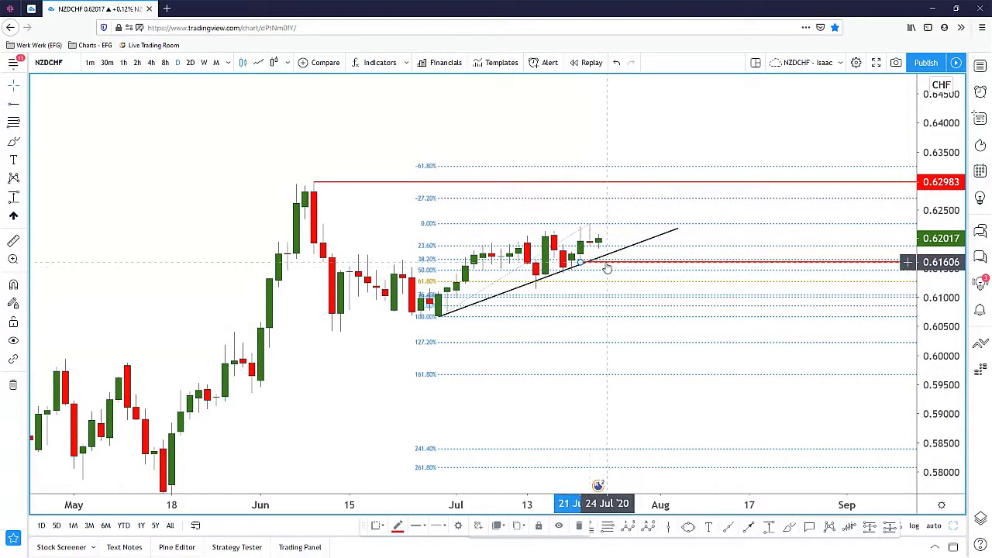
{"action": "double_click", "coordinate": [607, 264]}
{"action": "left_click", "coordinate": [434, 371]}
{"action": "scroll", "coordinate": [449, 459], "scroll_direction": "down", "scroll_amount": 3}
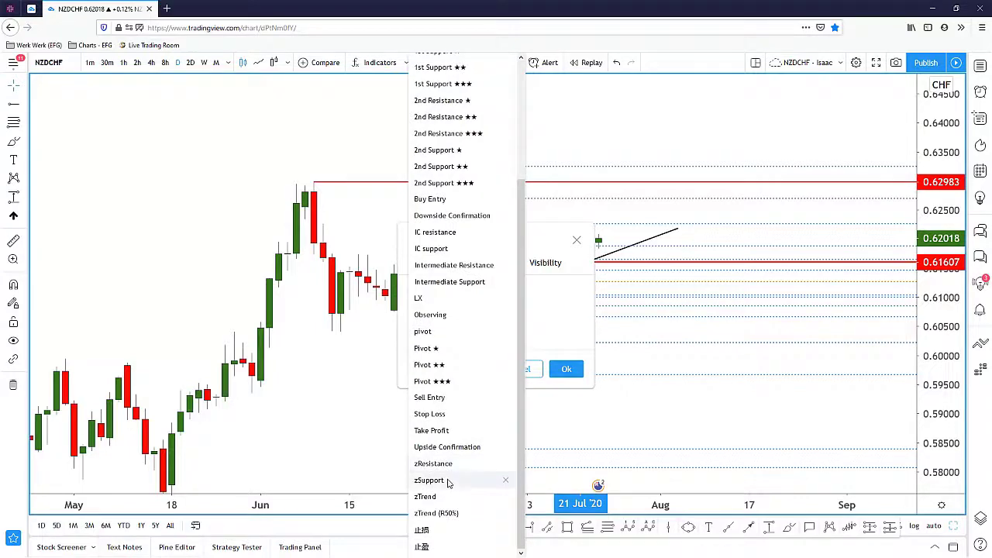
{"action": "left_click", "coordinate": [447, 480]}
{"action": "left_click", "coordinate": [567, 369]}
Step: Apply the template that displays only the 0.382 level to the Fib Retracement
{"action": "double_click", "coordinate": [587, 277]}
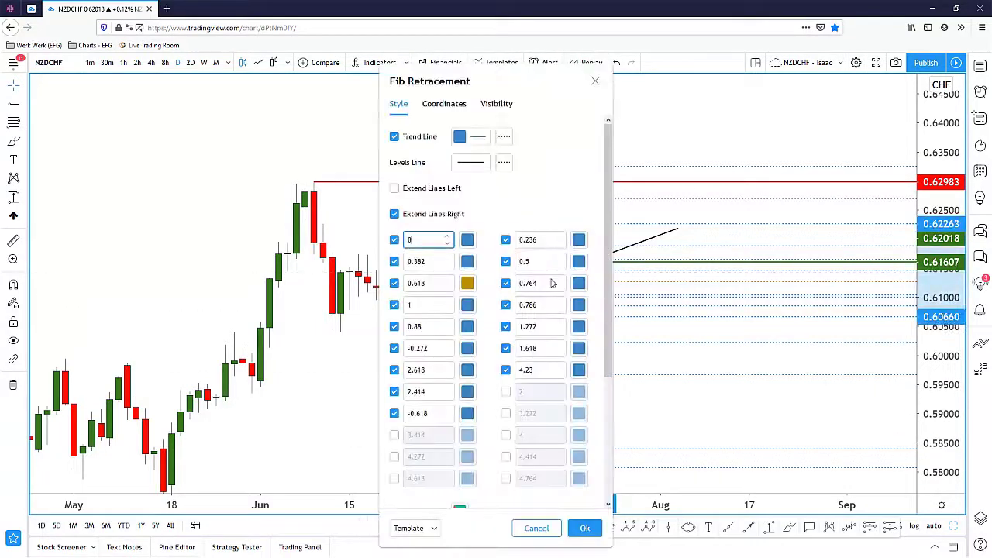
{"action": "left_click", "coordinate": [415, 527]}
{"action": "left_click", "coordinate": [421, 220]}
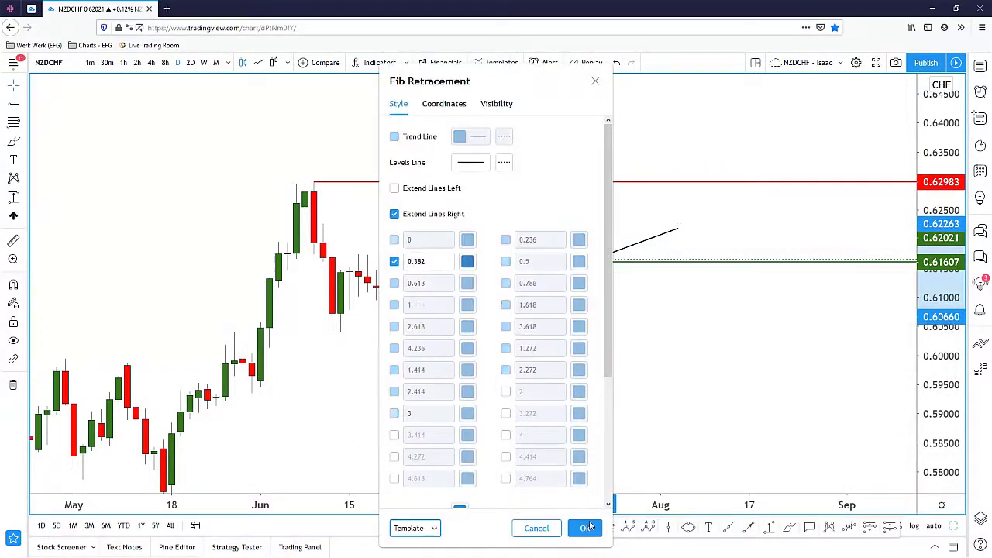
{"action": "left_click", "coordinate": [597, 527]}
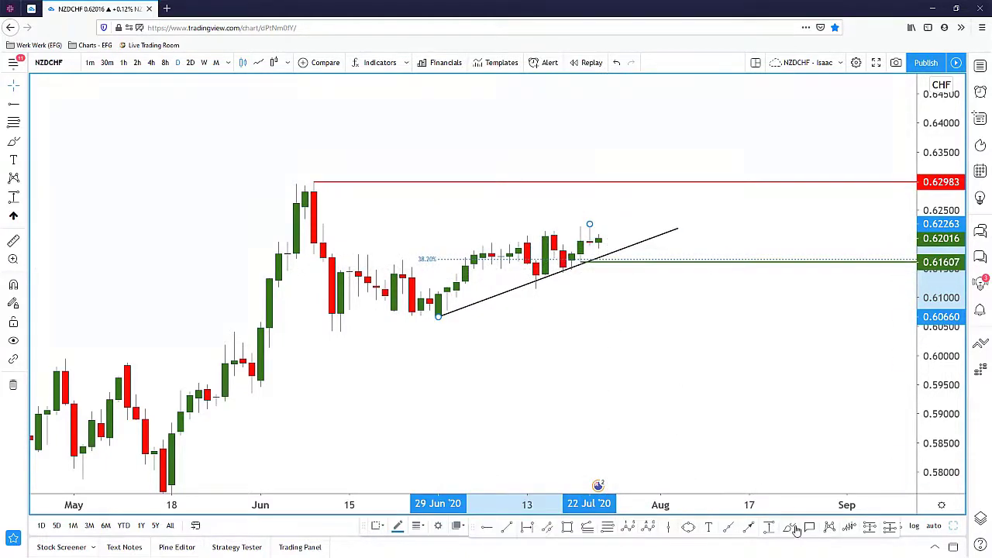
Step: Sketch a freehand path for a bounce from the trend line towards the red resistance line and undo it
{"action": "left_click", "coordinate": [791, 529]}
{"action": "mouse_move", "coordinate": [616, 247]}
{"action": "left_mouse_down"}
{"action": "mouse_move", "coordinate": [635, 173]}
{"action": "mouse_move", "coordinate": [642, 187]}
{"action": "left_mouse_up"}
{"action": "key", "text": "ctrl+z"}
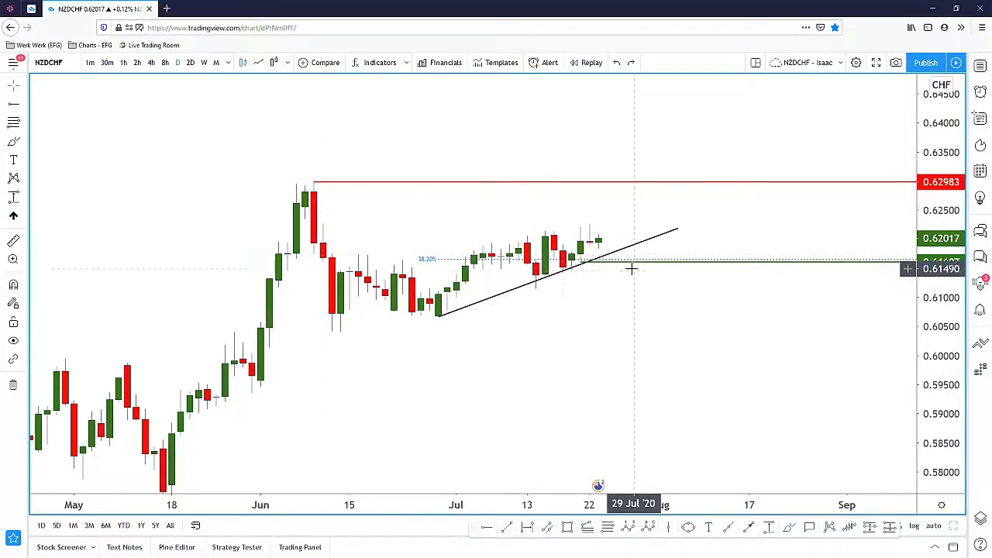
Step: Switch the chart to the 4-hour timeframe and frame the June and July price action
{"action": "left_click", "coordinate": [151, 62]}
{"action": "scroll", "coordinate": [663, 403], "scroll_direction": "down", "scroll_amount": 3}
{"action": "scroll", "coordinate": [724, 393], "scroll_direction": "down", "scroll_amount": 4}
{"action": "scroll", "coordinate": [728, 398], "scroll_direction": "up", "scroll_amount": 2}
{"action": "left_click_drag", "start_coordinate": [709, 401], "coordinate": [634, 415]}
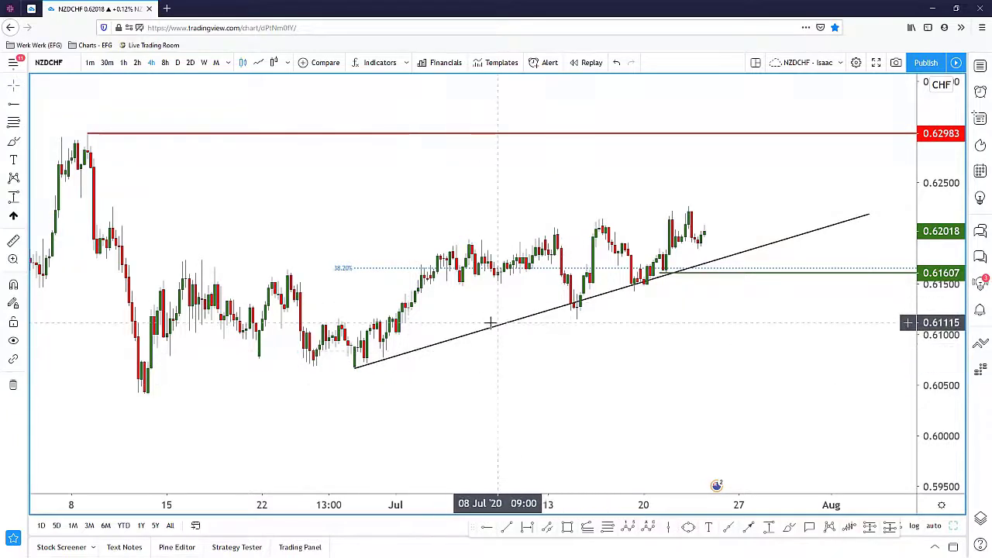
Step: Draw a steeper trend line from the 14 July low at 0.61154 to about 0.6211 on 28 July and delete the older trend line
{"action": "left_click", "coordinate": [505, 533]}
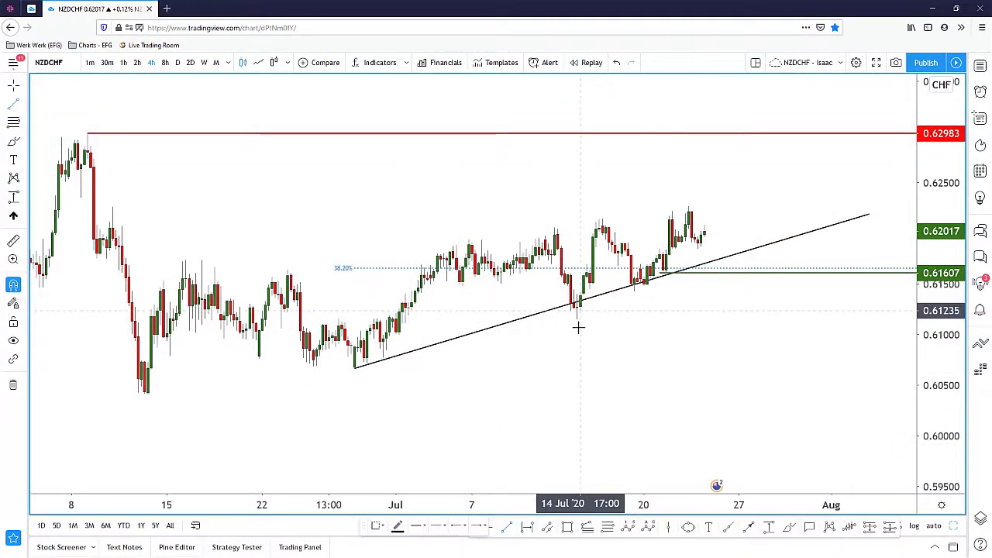
{"action": "left_click", "coordinate": [576, 319]}
{"action": "left_click", "coordinate": [774, 222]}
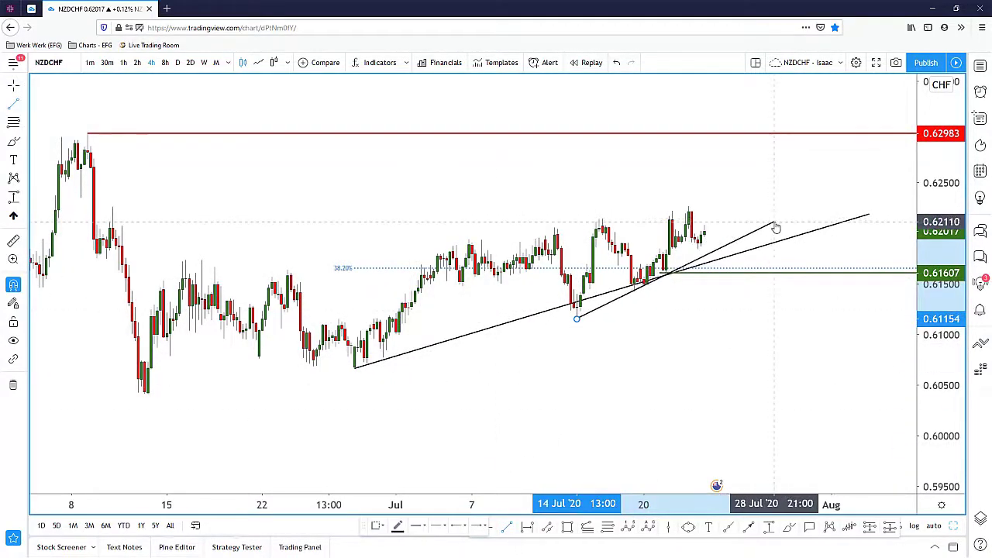
{"action": "left_click", "coordinate": [616, 292]}
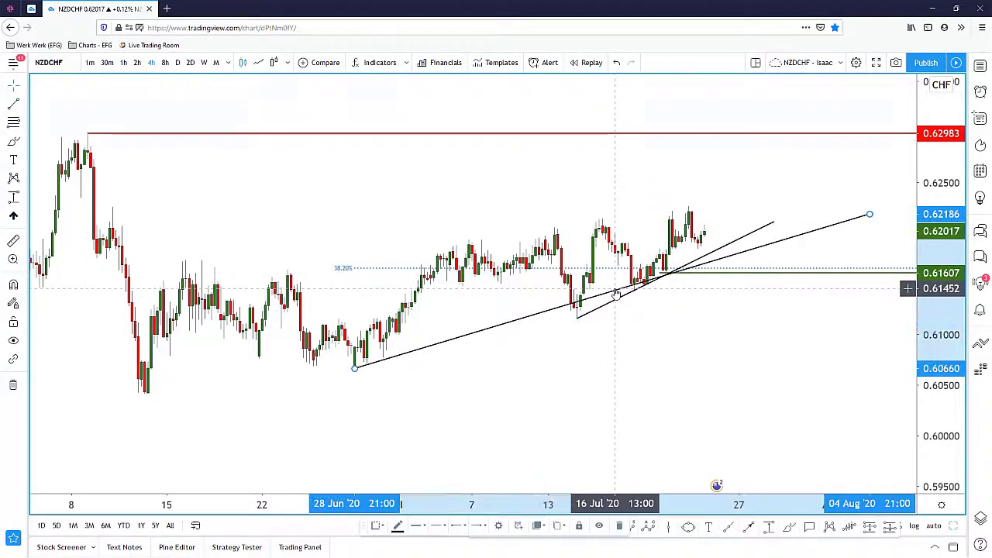
{"action": "key", "text": "Delete"}
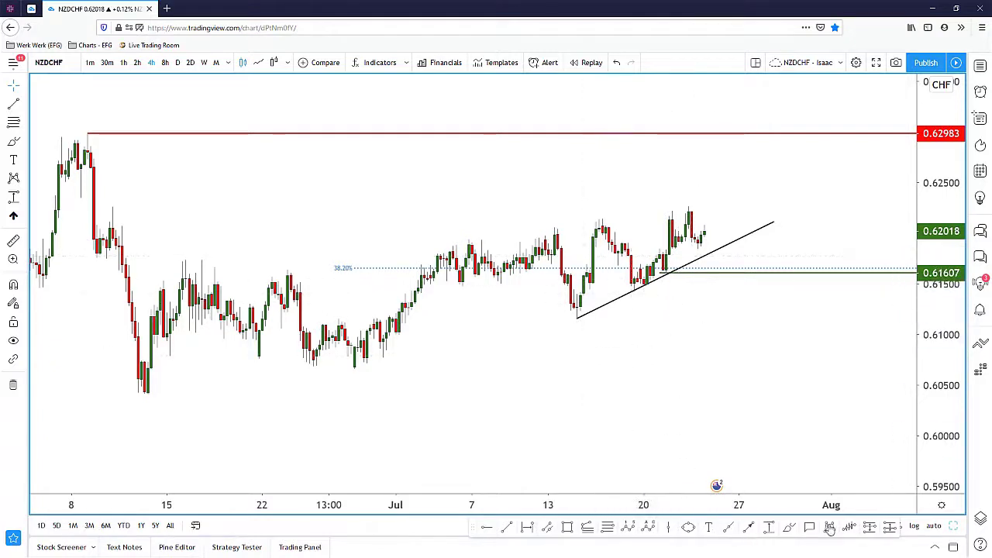
Step: Trace the July swings above the trend line and circle the latest high with freehand brush strokes, undoing the strokes
{"action": "left_click", "coordinate": [790, 530]}
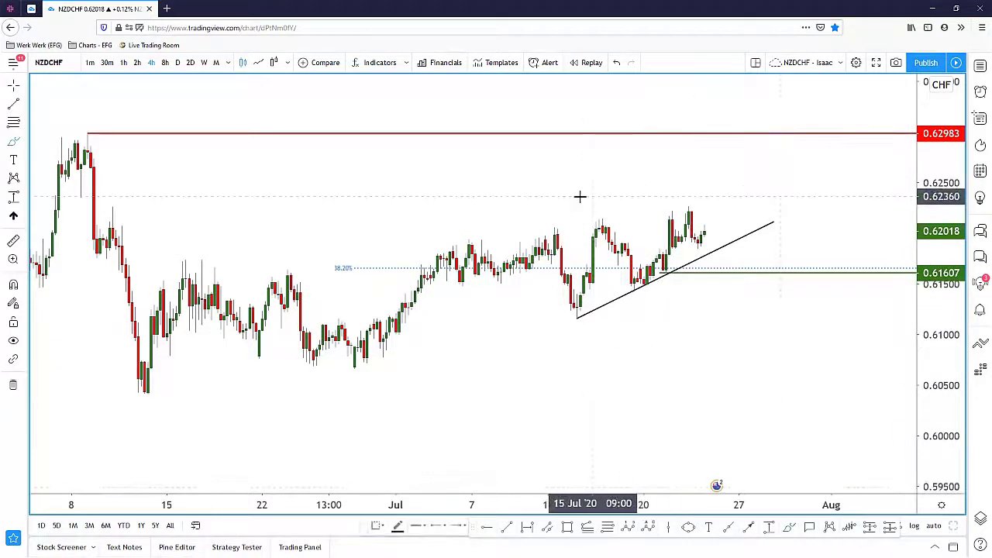
{"action": "left_click", "coordinate": [578, 324]}
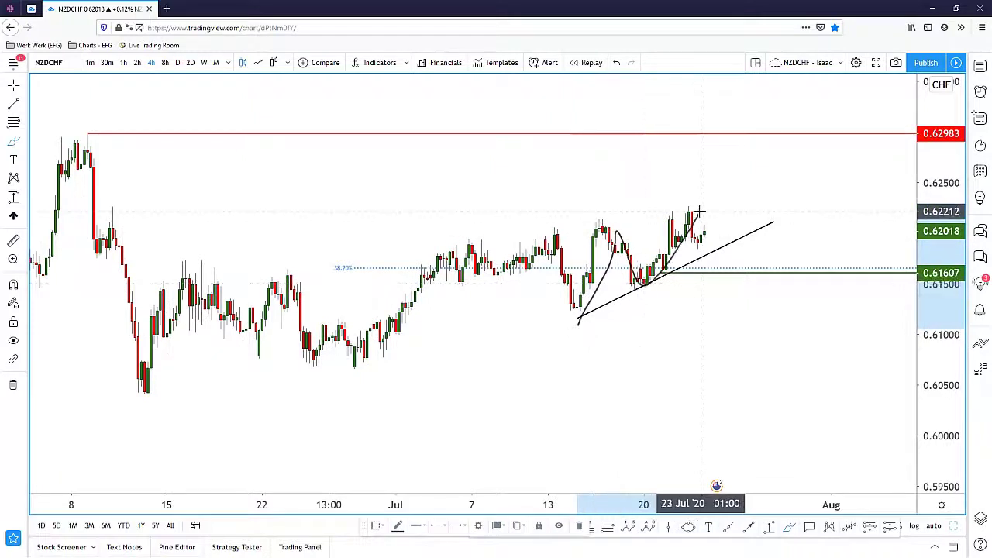
{"action": "key", "text": "ctrl+z"}
{"action": "mouse_move", "coordinate": [637, 297]}
{"action": "left_mouse_down"}
{"action": "mouse_move", "coordinate": [690, 208]}
{"action": "mouse_move", "coordinate": [657, 261]}
{"action": "left_mouse_up"}
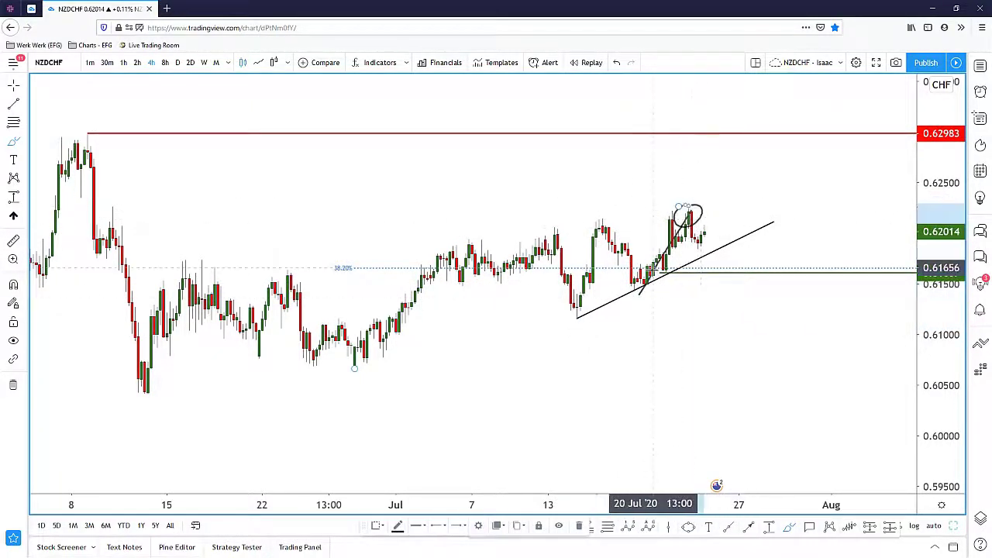
{"action": "key", "text": "ctrl+z"}
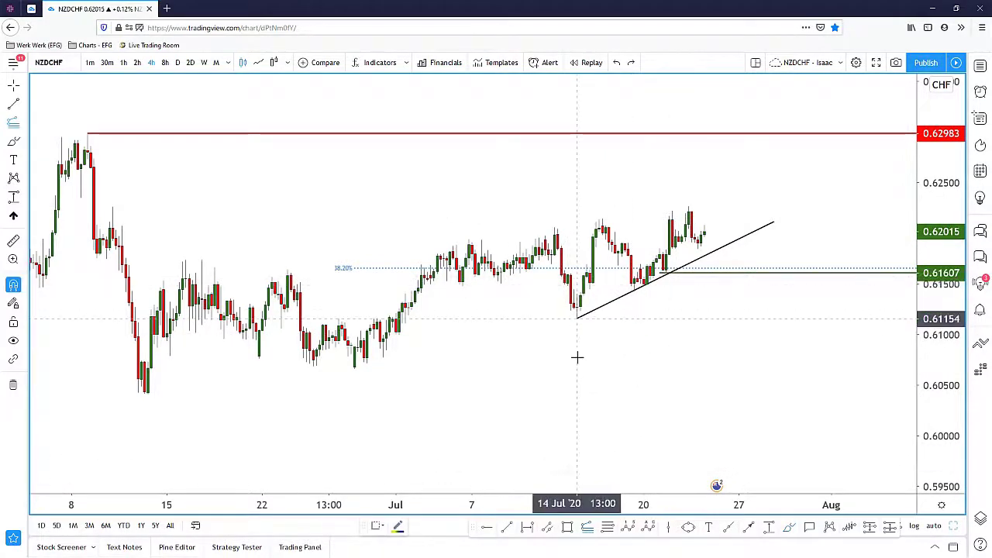
Step: Draw a trend-based Fib extension from the 14 July low at 0.61154 to the 0.62138 high and back to the 0.61428 low
{"action": "left_click", "coordinate": [576, 316]}
{"action": "left_click", "coordinate": [599, 195], "text": "ctrl"}
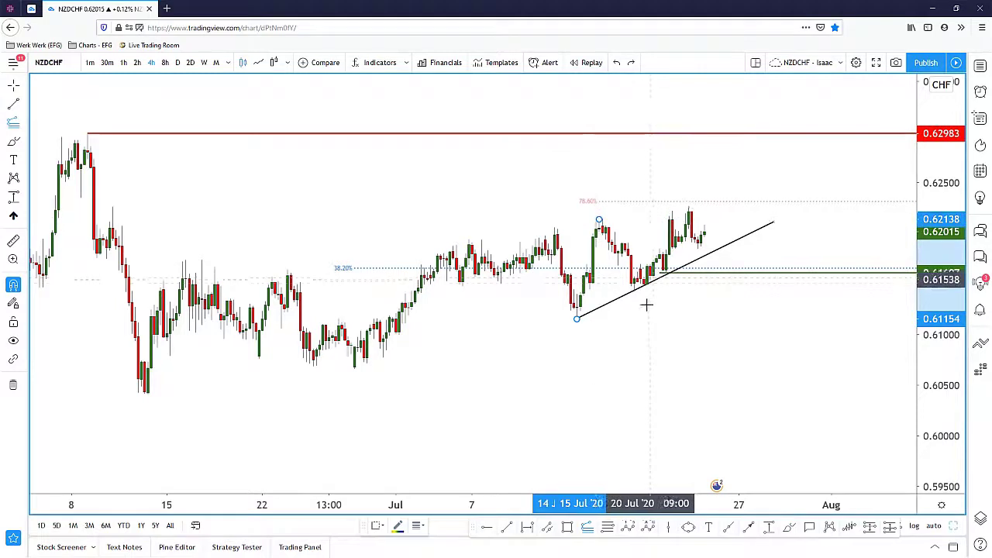
{"action": "left_click", "coordinate": [634, 304], "text": "ctrl"}
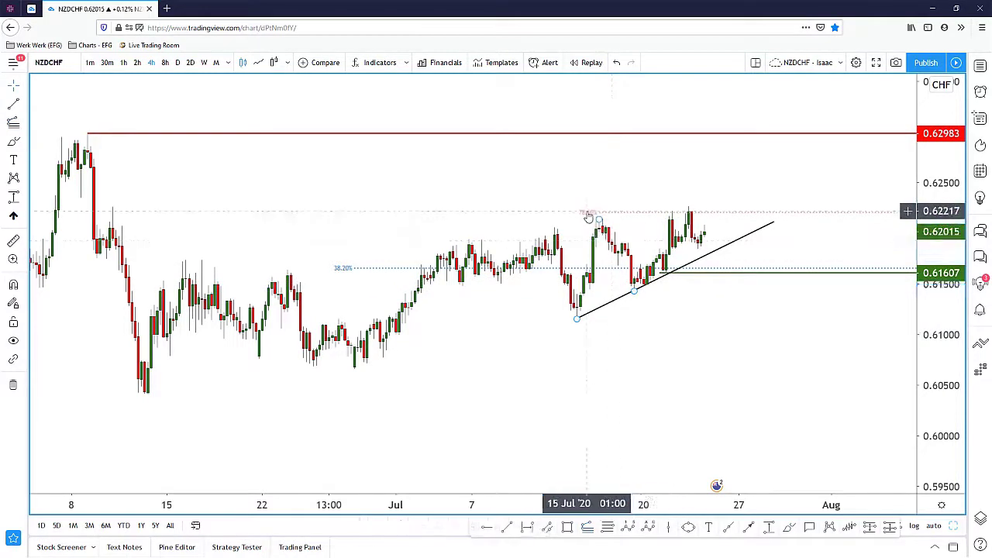
Step: Apply a template with levels from 0.236 to 1.618 to the new Fib extension
{"action": "double_click", "coordinate": [594, 213]}
{"action": "left_click", "coordinate": [423, 527]}
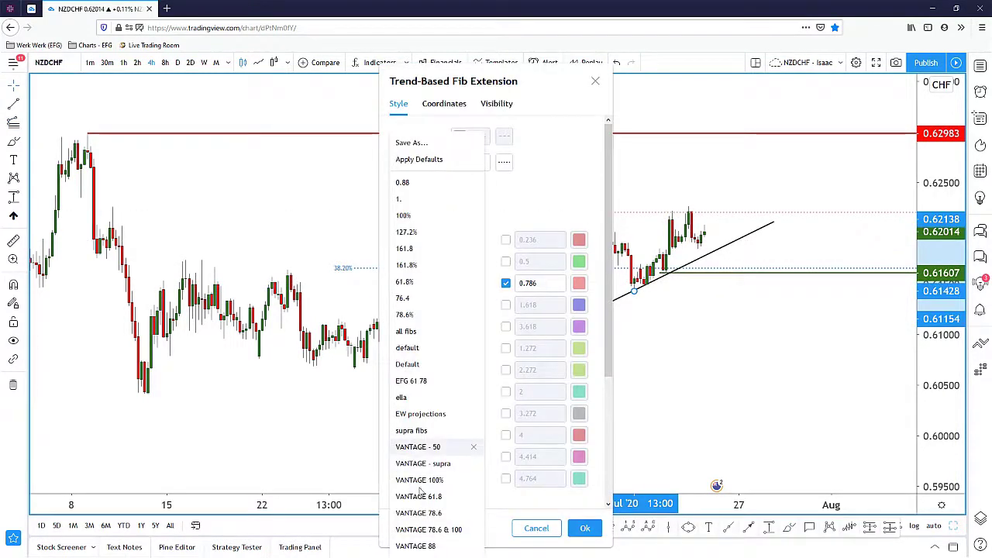
{"action": "left_click", "coordinate": [431, 430]}
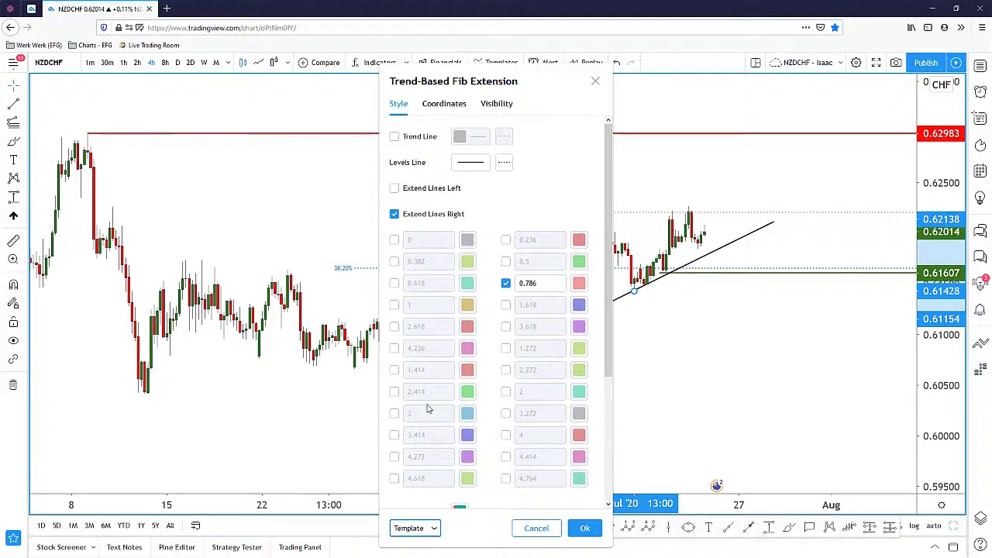
{"action": "left_click", "coordinate": [422, 528]}
{"action": "left_click", "coordinate": [475, 440]}
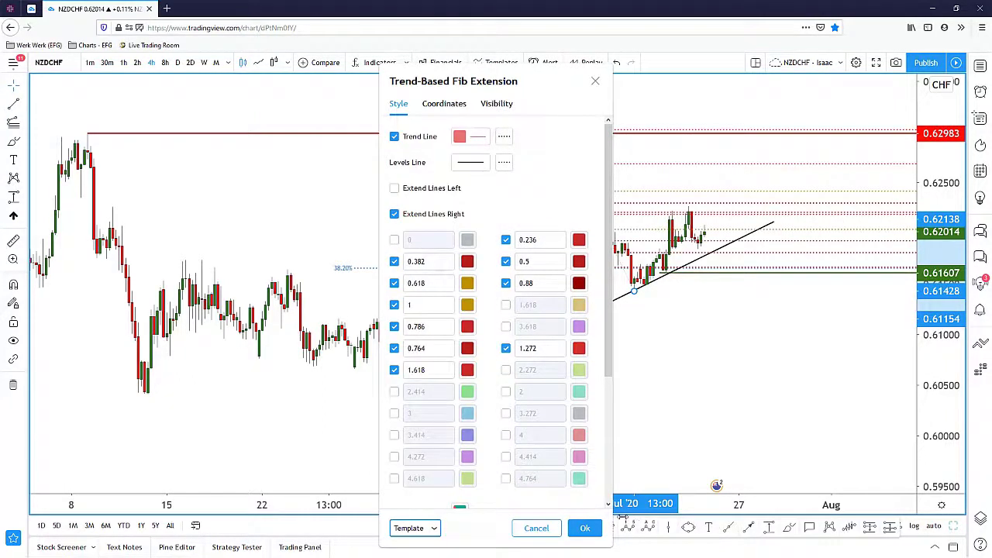
{"action": "left_click", "coordinate": [585, 528]}
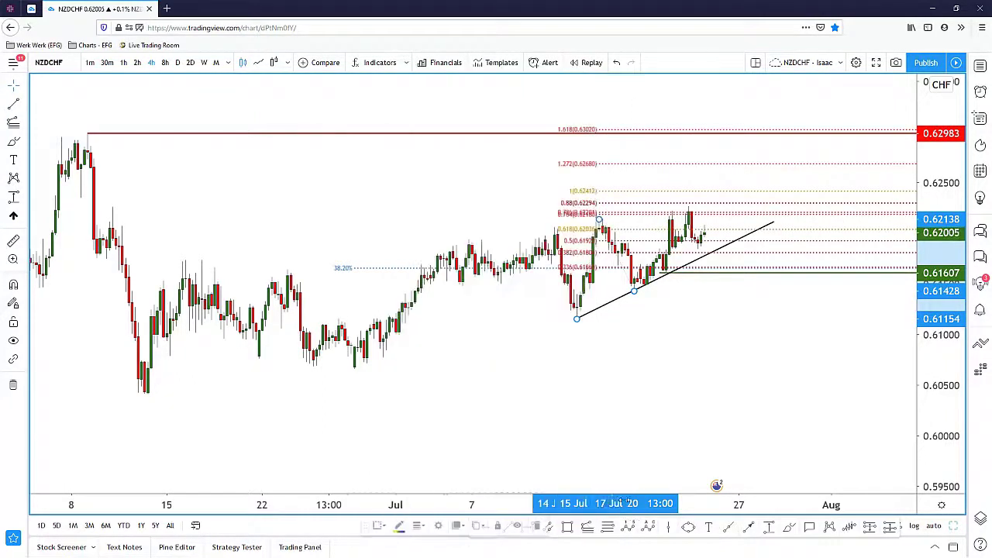
Step: Circle the 1.618 extension level at the red resistance line and the line's early June high with brush strokes, and undo the strokes
{"action": "left_click", "coordinate": [788, 527]}
{"action": "left_click_drag", "start_coordinate": [577, 114], "coordinate": [624, 138]}
{"action": "mouse_move", "coordinate": [97, 126]}
{"action": "left_mouse_down"}
{"action": "mouse_move", "coordinate": [113, 137]}
{"action": "mouse_move", "coordinate": [99, 124]}
{"action": "left_mouse_up"}
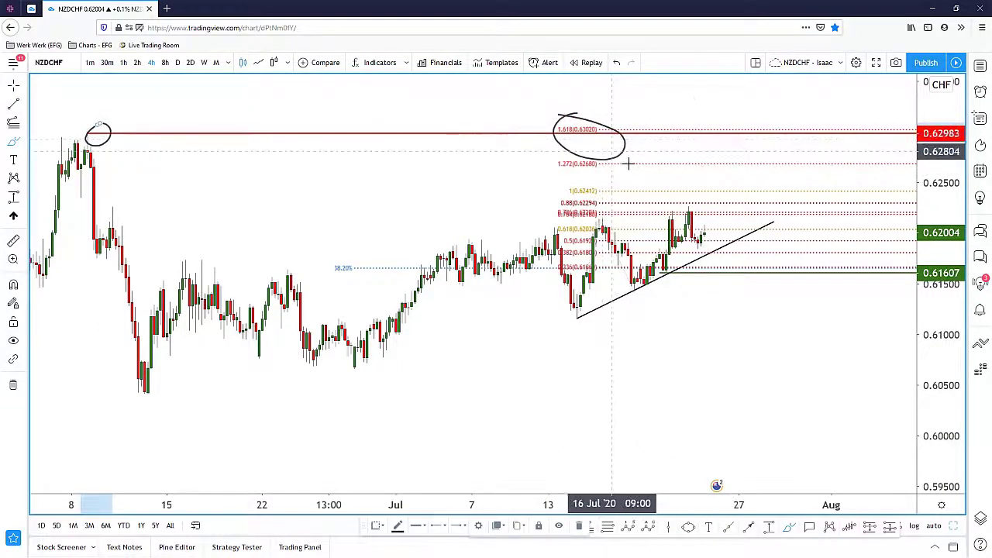
{"action": "key", "text": "ctrl+z"}
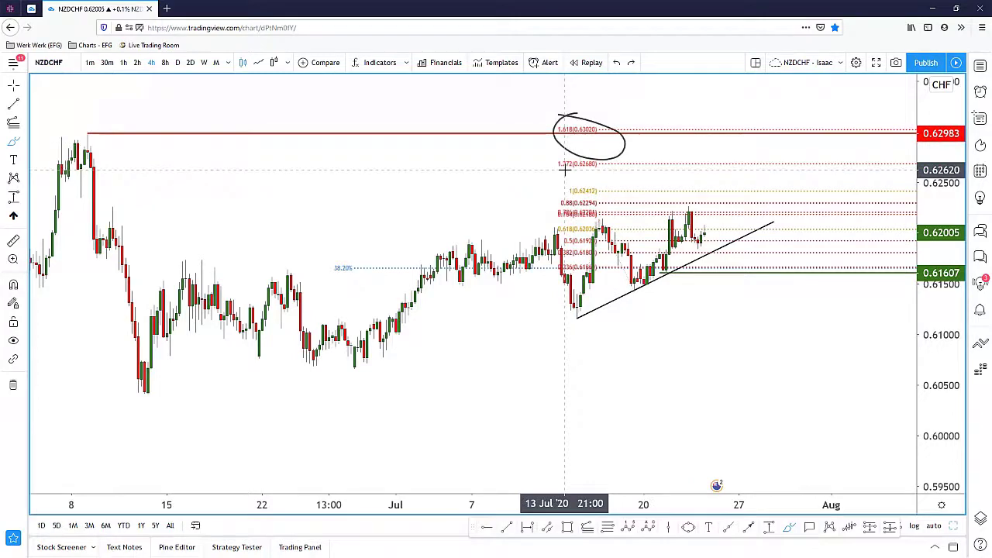
Step: Apply a template to the Fib extension that shows only the 1.618 level
{"action": "double_click", "coordinate": [577, 164]}
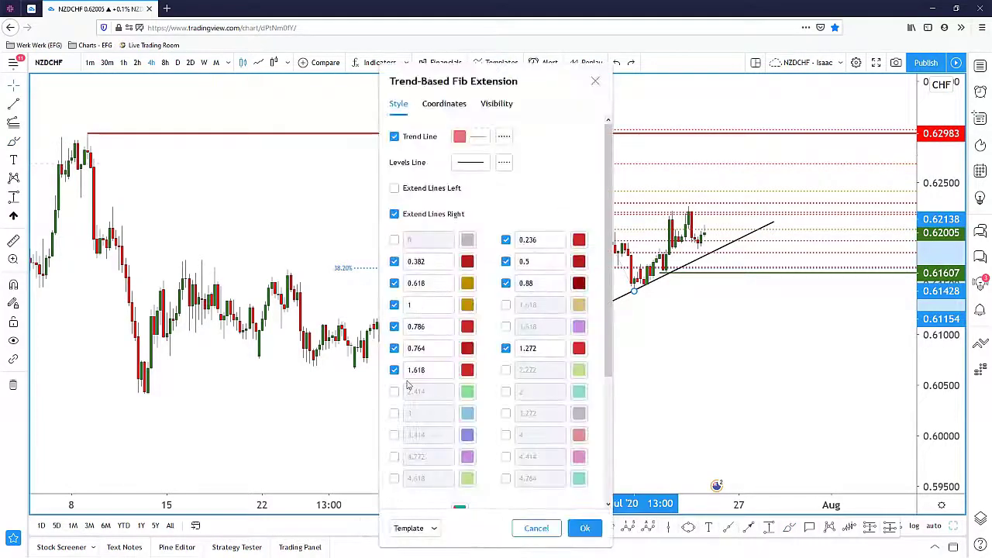
{"action": "left_click", "coordinate": [410, 528]}
{"action": "left_click", "coordinate": [445, 280]}
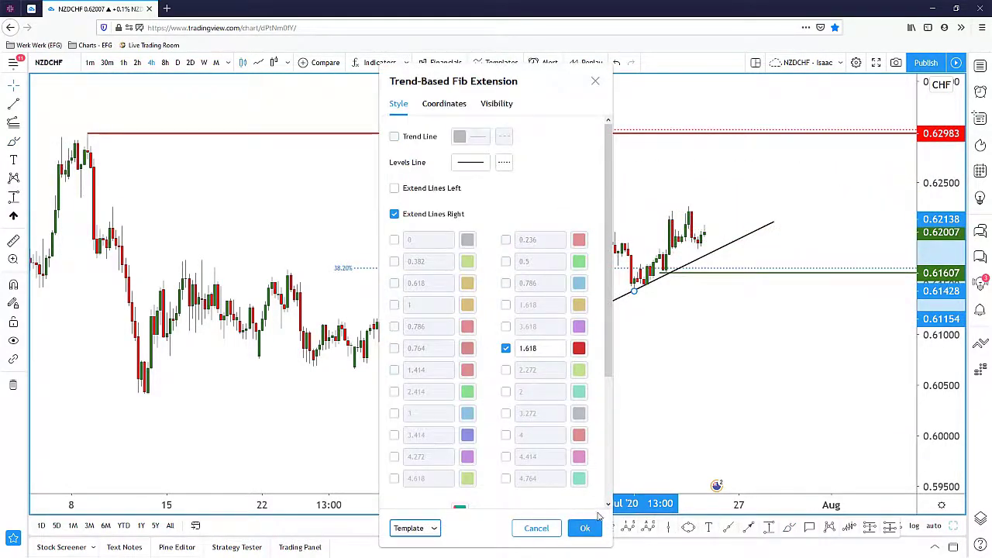
{"action": "left_click", "coordinate": [585, 528]}
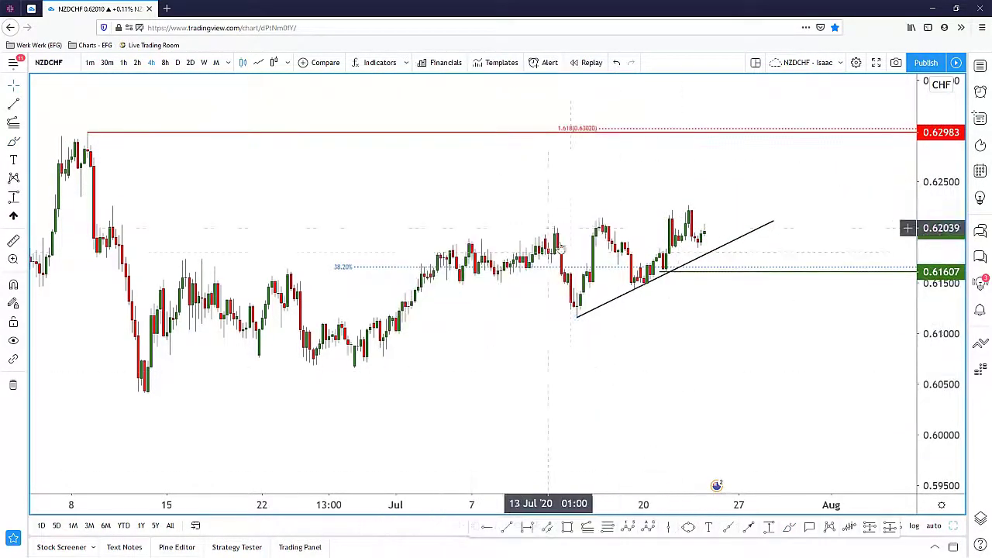
Step: Draw a Fib retracement from the 17 July low at 0.61428 to the 22 July high at 0.62263
{"action": "left_click", "coordinate": [602, 529]}
{"action": "left_click", "coordinate": [636, 325]}
{"action": "left_click", "coordinate": [688, 186]}
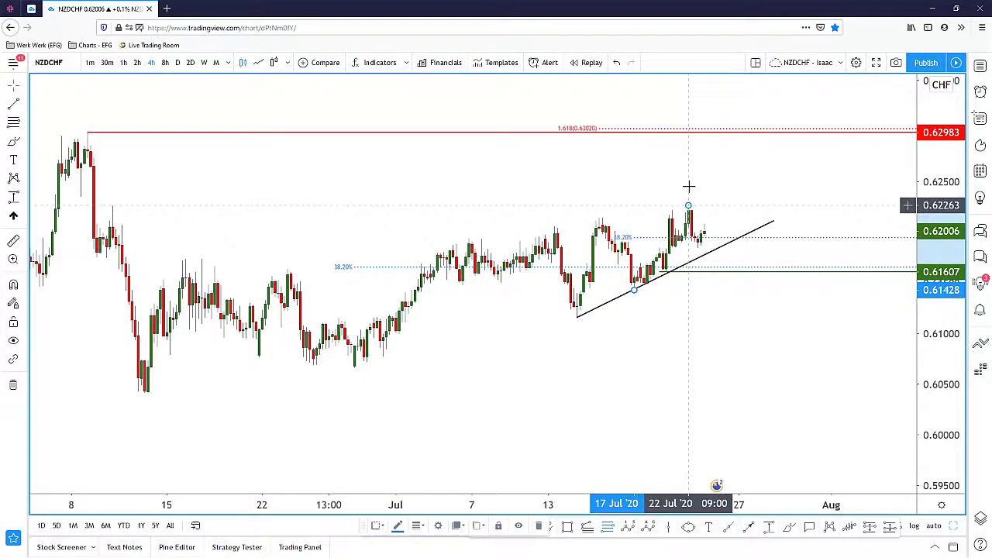
Step: Apply a template to the new retracement that shows all levels from -61.80% to 261.80%
{"action": "double_click", "coordinate": [628, 235]}
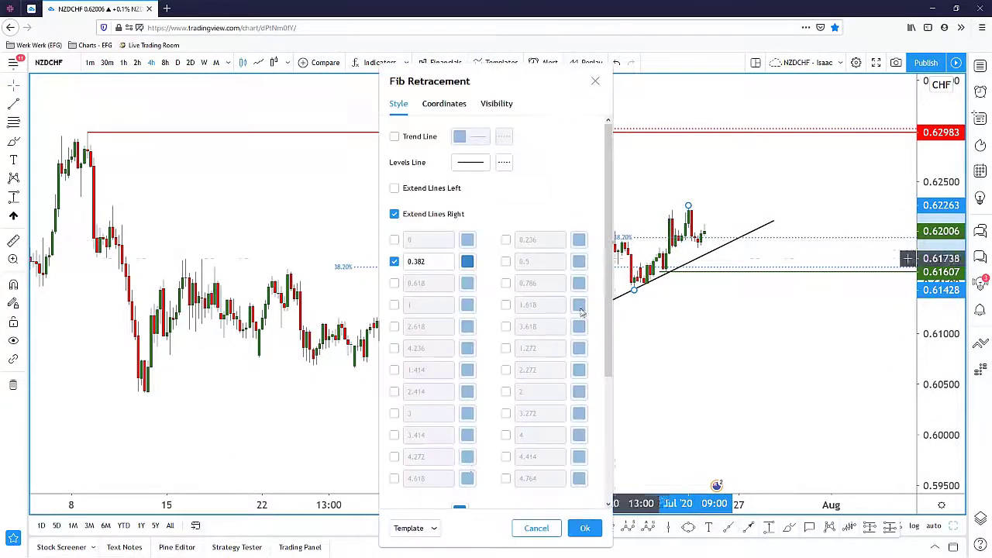
{"action": "left_click", "coordinate": [408, 530]}
{"action": "scroll", "coordinate": [425, 457], "scroll_direction": "down", "scroll_amount": 2}
{"action": "left_click", "coordinate": [421, 533]}
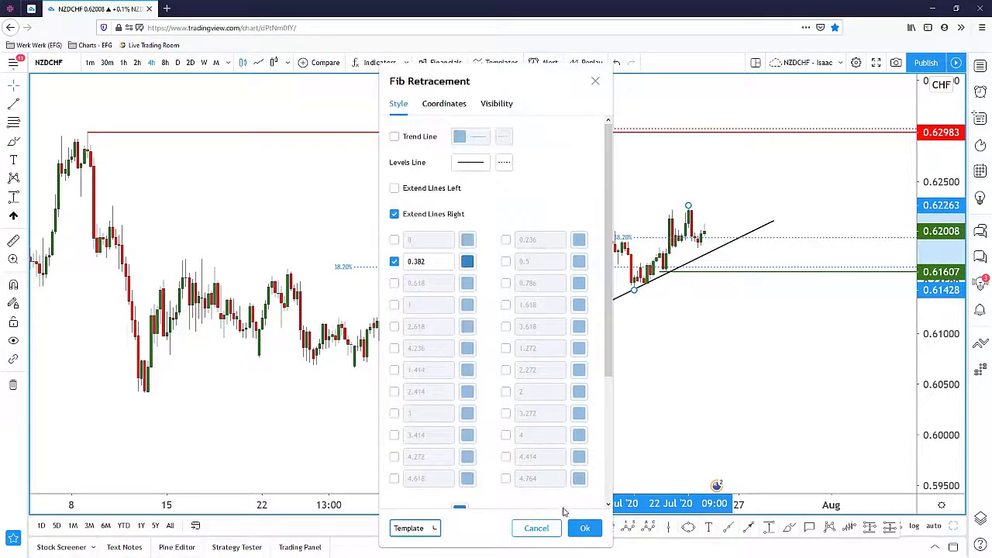
{"action": "left_click", "coordinate": [584, 527]}
Step: Circle the 50% and 78.6% retracement levels, the older 38.20% label and the latest low with brush strokes; undo the strokes and the levels template
{"action": "left_click", "coordinate": [790, 528]}
{"action": "mouse_move", "coordinate": [626, 264]}
{"action": "left_mouse_down"}
{"action": "mouse_move", "coordinate": [607, 275]}
{"action": "mouse_move", "coordinate": [586, 261]}
{"action": "left_mouse_up"}
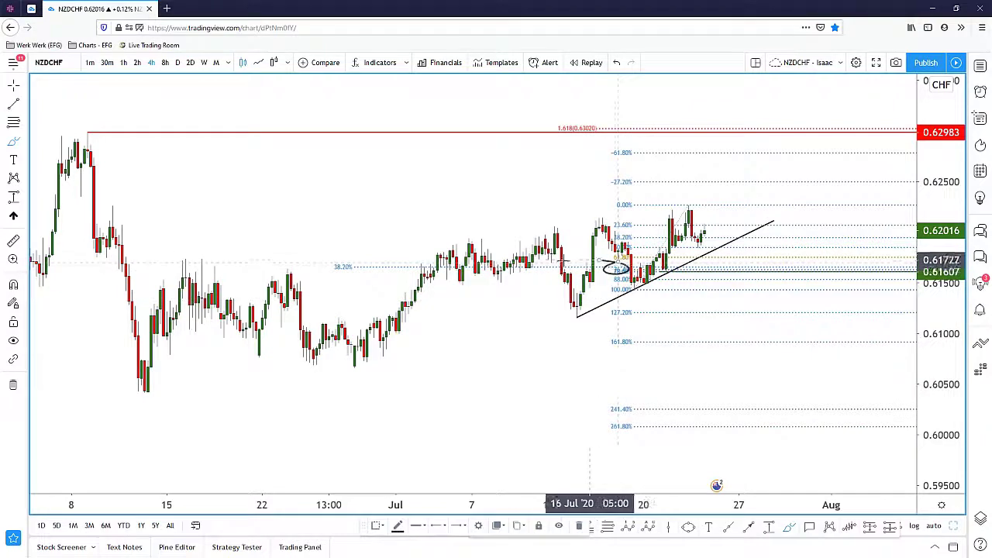
{"action": "left_click_drag", "start_coordinate": [326, 256], "coordinate": [330, 262]}
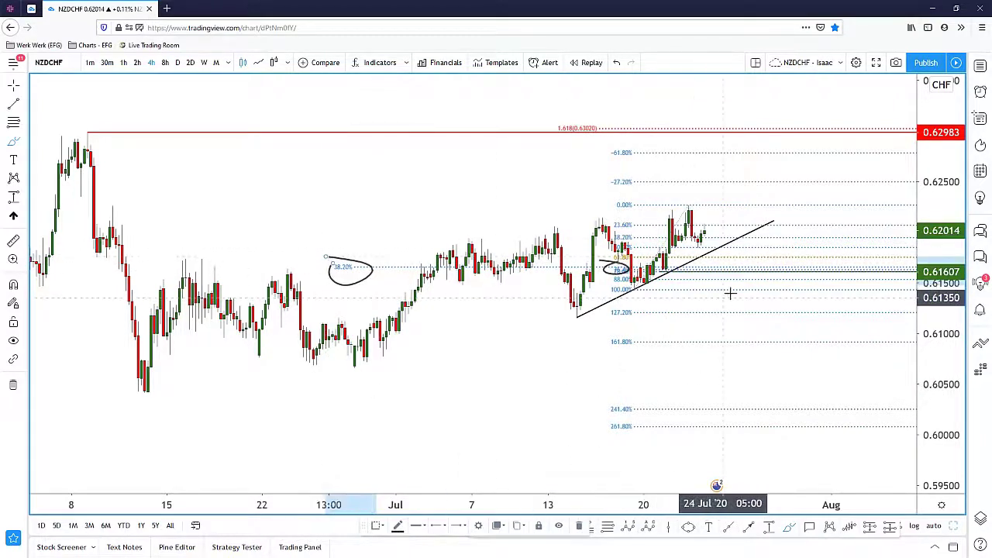
{"action": "mouse_move", "coordinate": [631, 243]}
{"action": "left_mouse_down"}
{"action": "mouse_move", "coordinate": [639, 252]}
{"action": "mouse_move", "coordinate": [627, 241]}
{"action": "left_mouse_up"}
{"action": "mouse_move", "coordinate": [710, 245]}
{"action": "left_mouse_down"}
{"action": "mouse_move", "coordinate": [691, 245]}
{"action": "mouse_move", "coordinate": [707, 239]}
{"action": "left_mouse_up"}
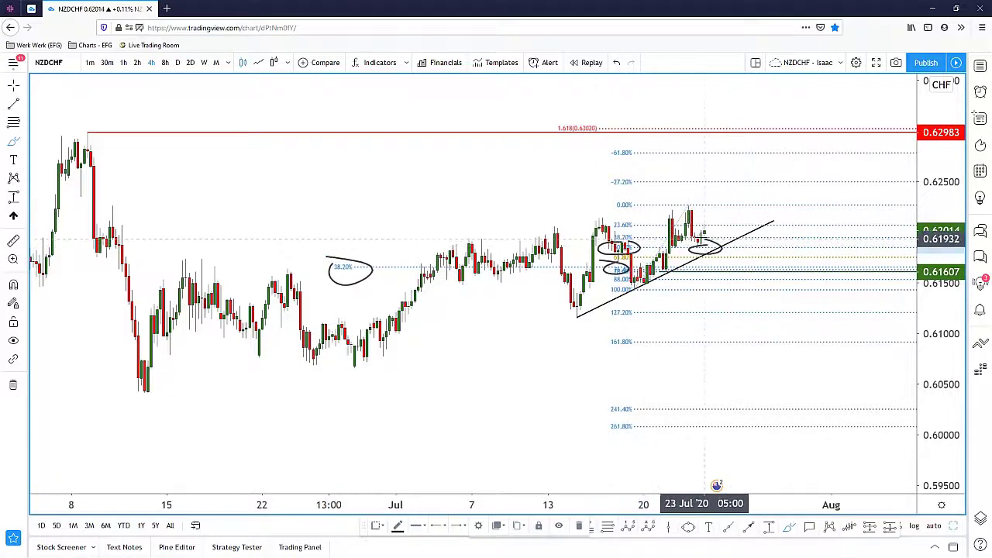
{"action": "key", "text": "ctrl+z"}
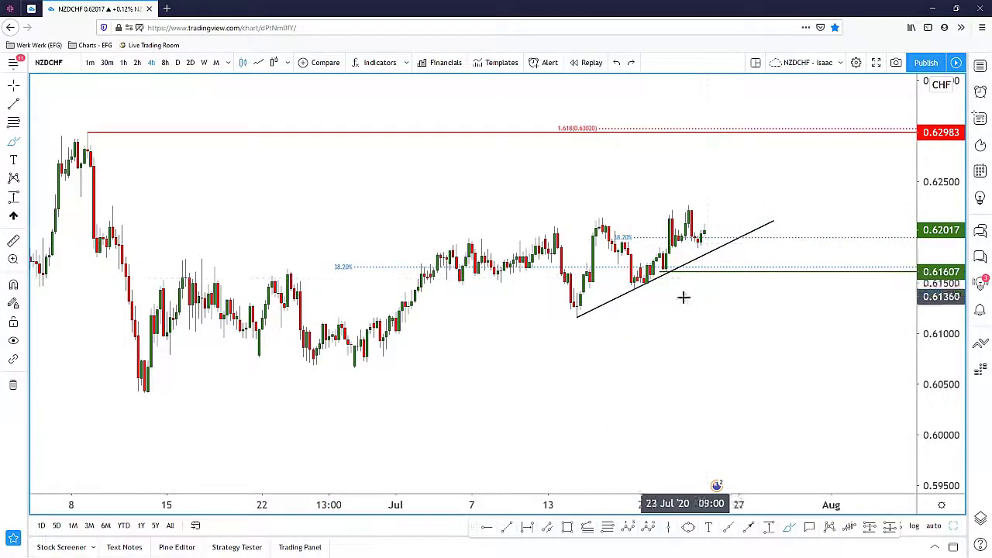
Step: Show only the 0.5 and 0.786 levels on the July retracement
{"action": "double_click", "coordinate": [632, 241]}
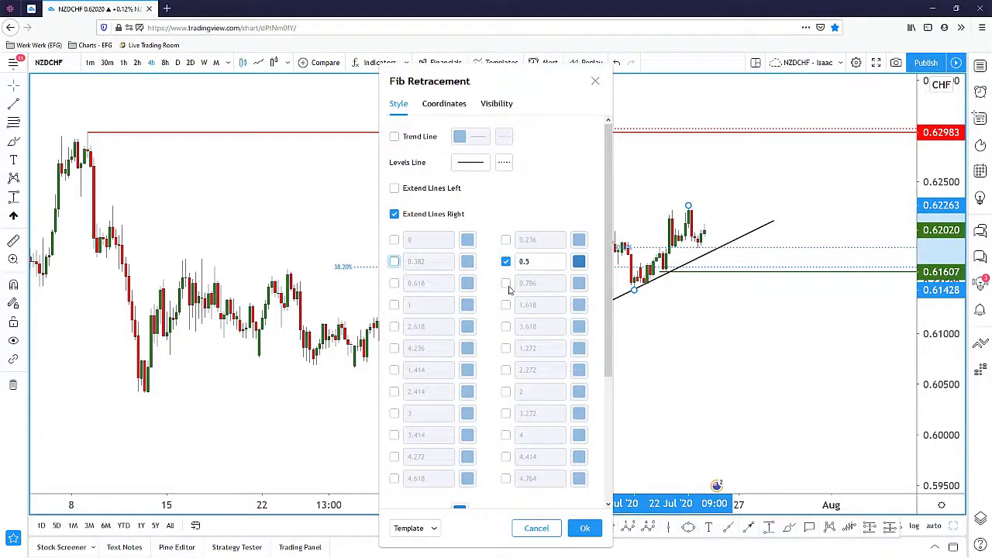
{"action": "left_click", "coordinate": [575, 532]}
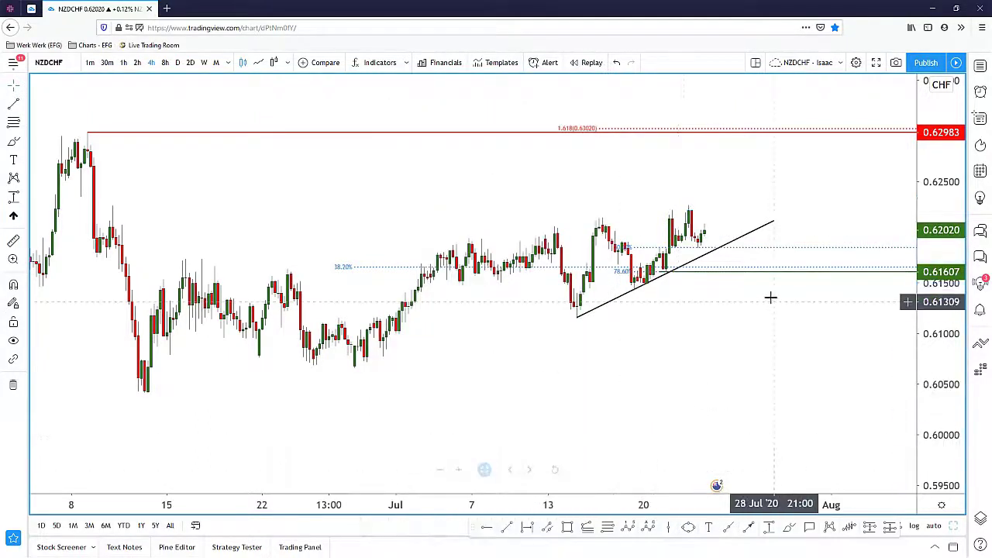
{"action": "key", "text": "ctrl+z"}
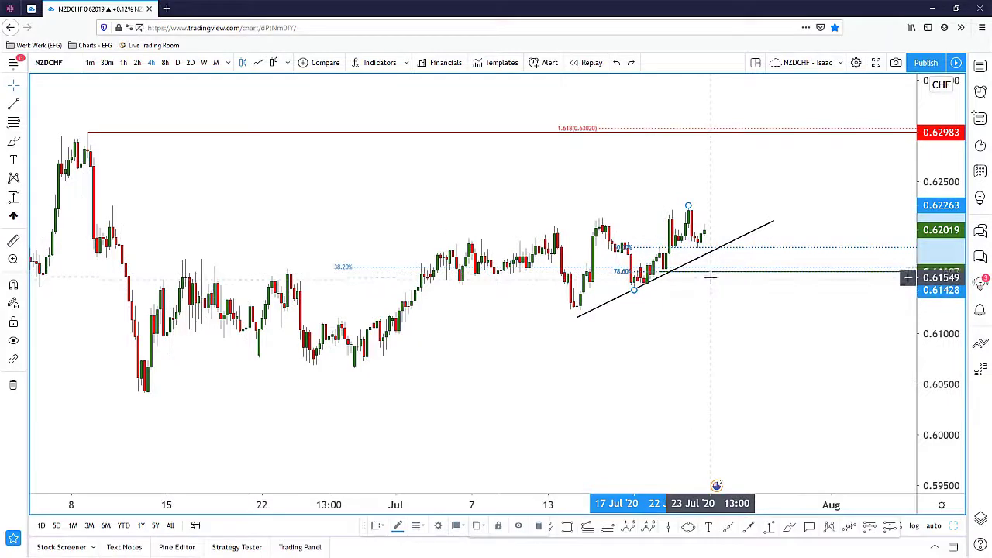
Step: Clone the green support line at 0.61607 onto the 50% retracement level at 0.61847, starting at the latest low
{"action": "left_click", "coordinate": [710, 280]}
{"action": "left_click", "coordinate": [717, 273]}
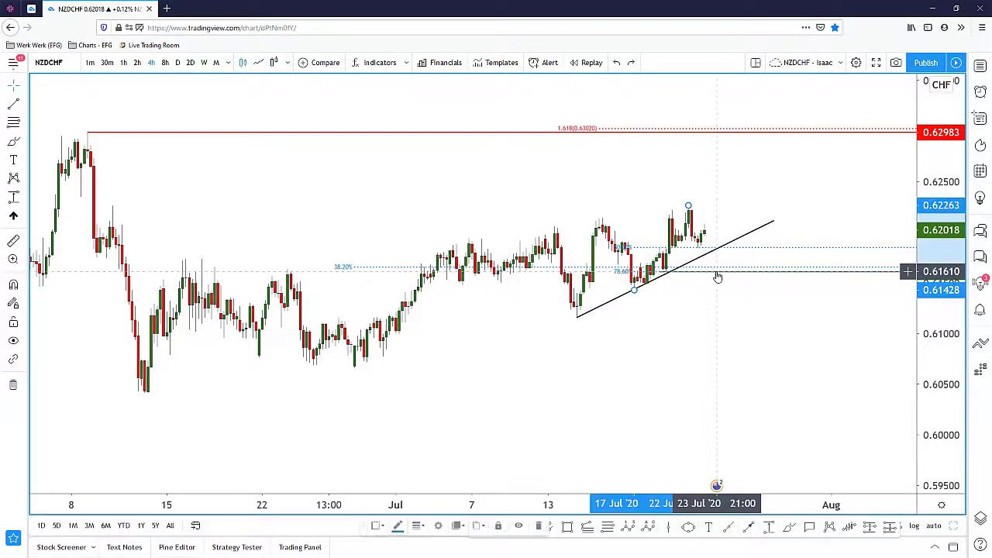
{"action": "left_click", "coordinate": [722, 278]}
{"action": "left_click", "coordinate": [726, 275]}
{"action": "left_click", "coordinate": [727, 275]}
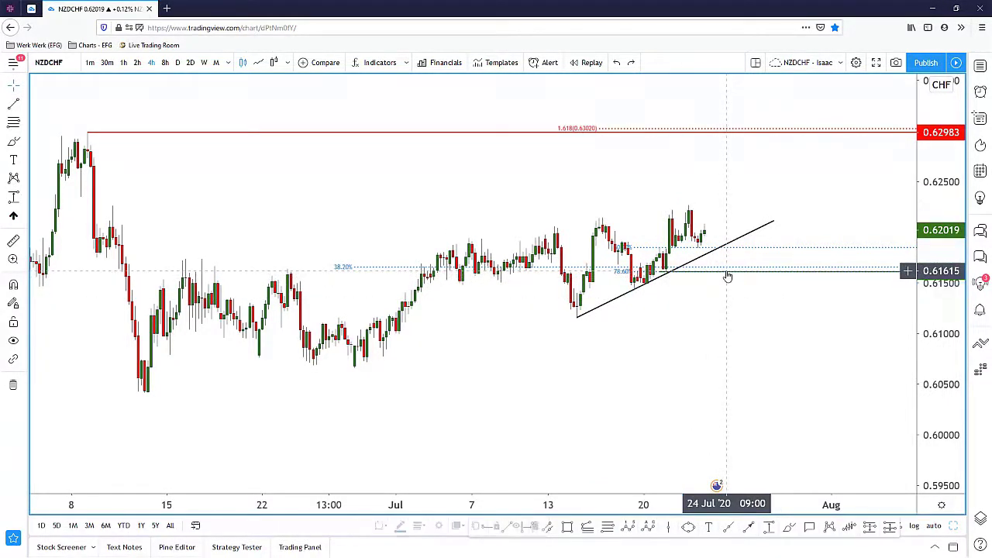
{"action": "right_click", "coordinate": [771, 277]}
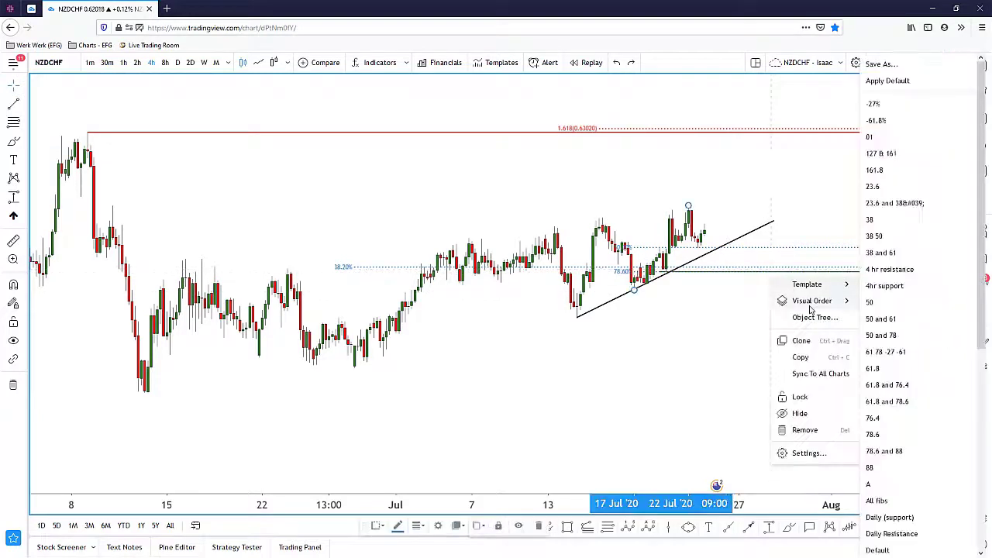
{"action": "mouse_move", "coordinate": [815, 308]}
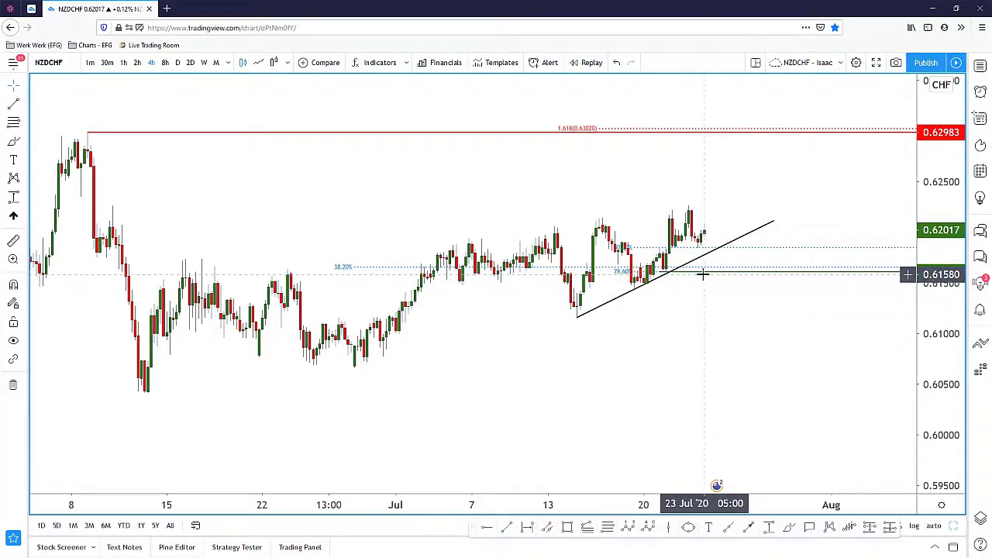
{"action": "left_click", "coordinate": [733, 246]}
{"action": "left_click_drag", "start_coordinate": [730, 252], "coordinate": [697, 246]}
{"action": "left_click", "coordinate": [734, 329]}
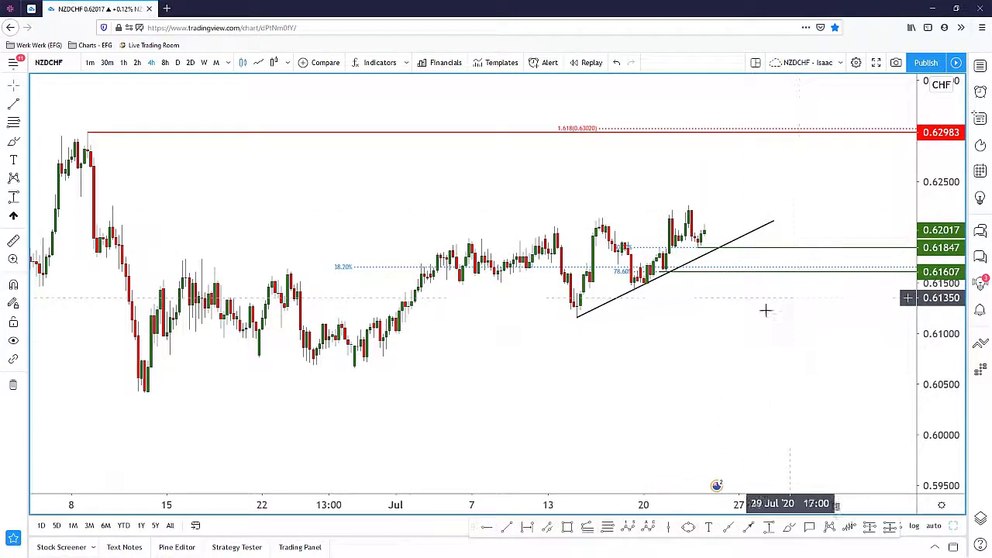
Step: Sketch a freehand path dipping from the current price to the trend line and rising to the red line at 0.62983, and undo it
{"action": "left_click_drag", "start_coordinate": [736, 345], "coordinate": [754, 342]}
{"action": "left_click", "coordinate": [747, 530]}
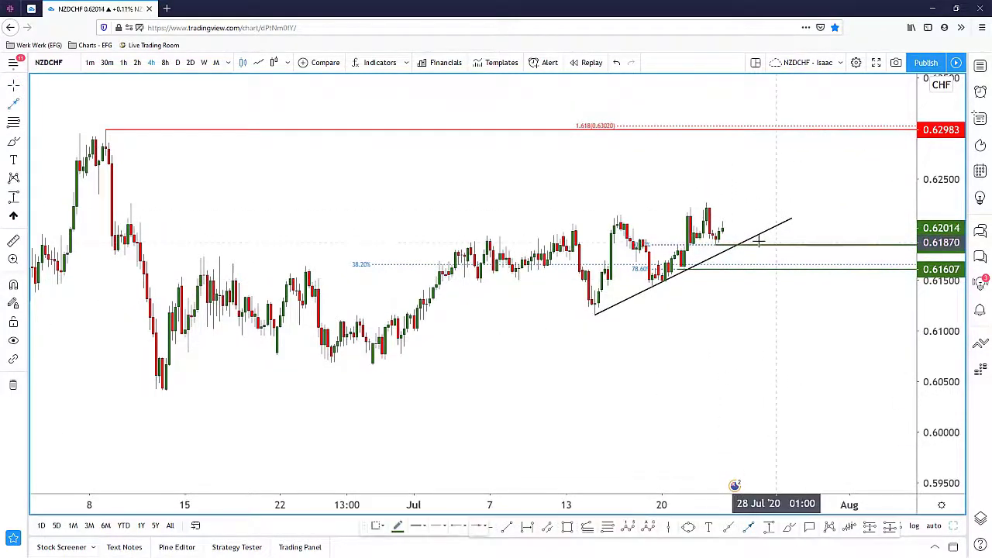
{"action": "left_click", "coordinate": [789, 528]}
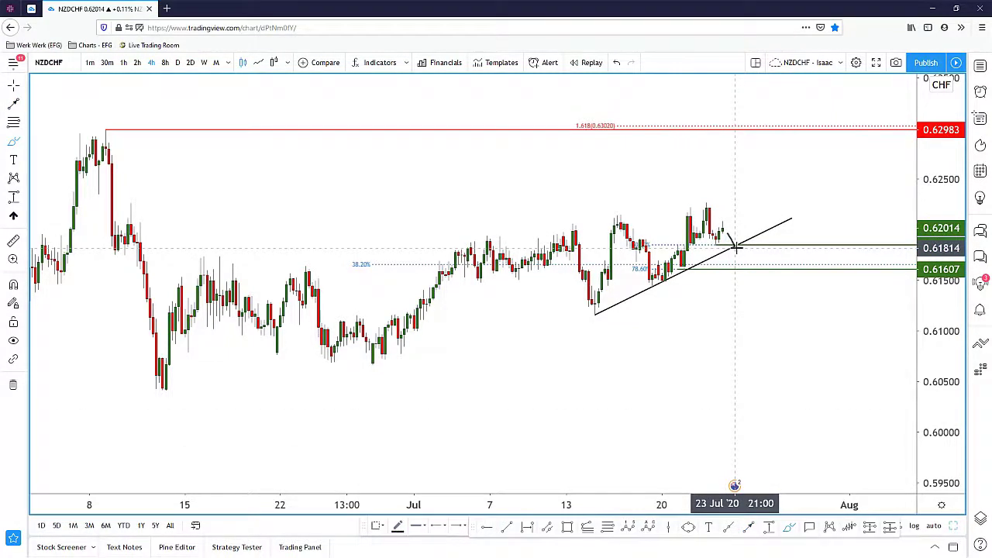
{"action": "left_click_drag", "start_coordinate": [742, 230], "coordinate": [768, 133]}
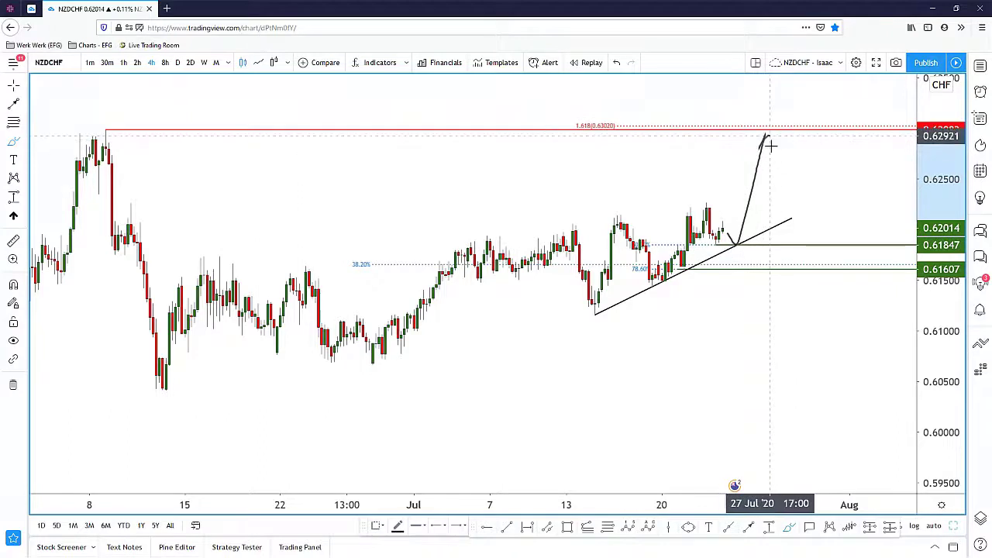
{"action": "key", "text": "ctrl+z"}
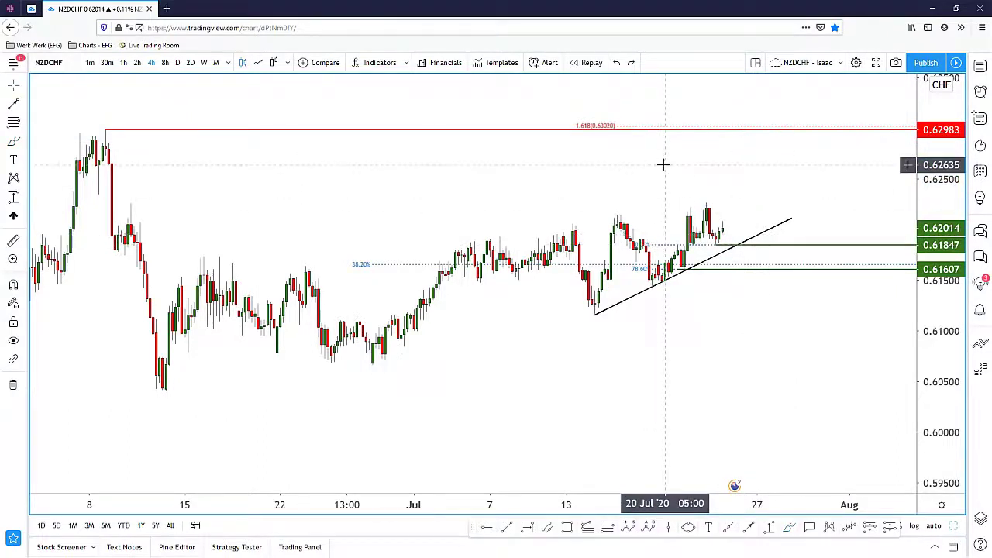
Step: Add a -0.272 level to the July retracement and clone the red resistance line onto it at 0.62498, starting at 22 July
{"action": "double_click", "coordinate": [662, 248]}
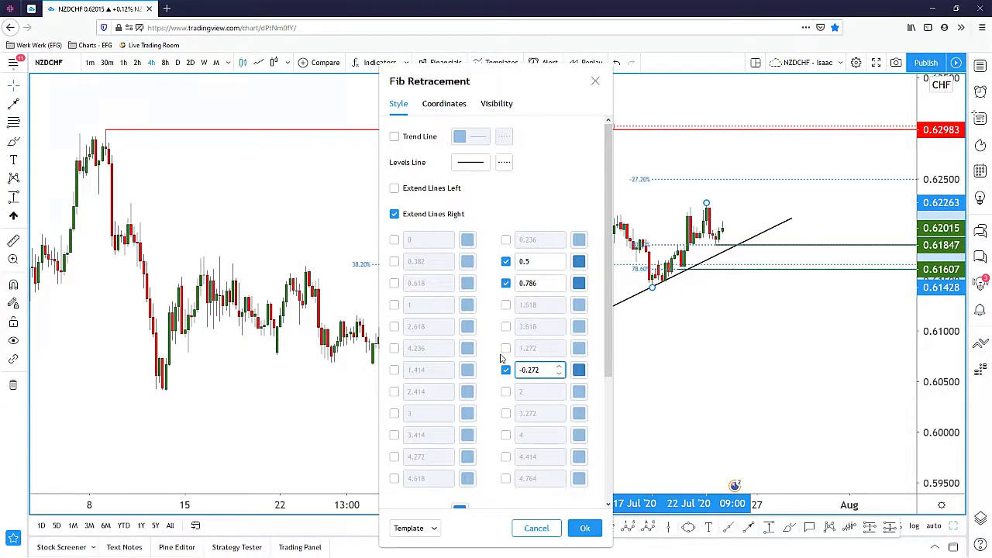
{"action": "left_click", "coordinate": [585, 528]}
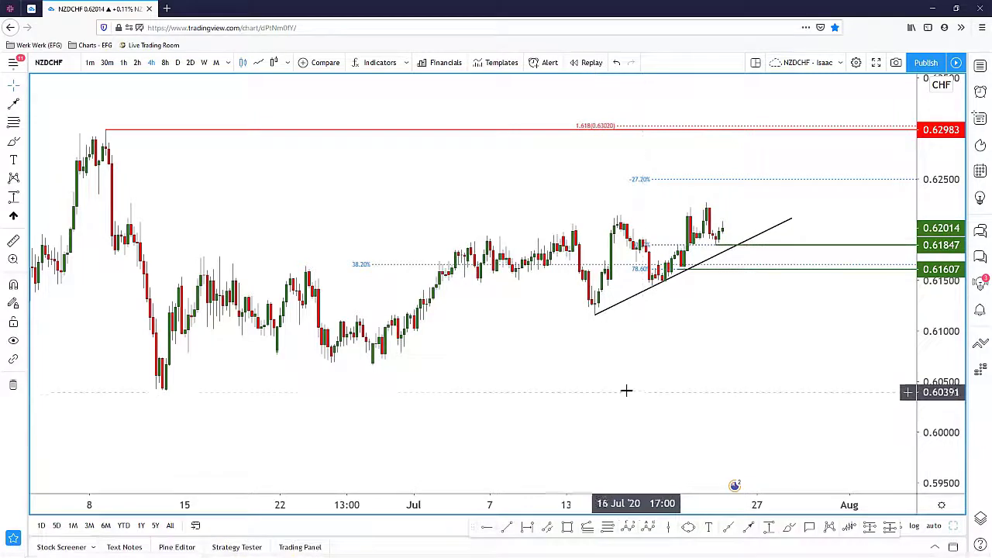
{"action": "left_click_drag", "start_coordinate": [557, 131], "coordinate": [627, 171]}
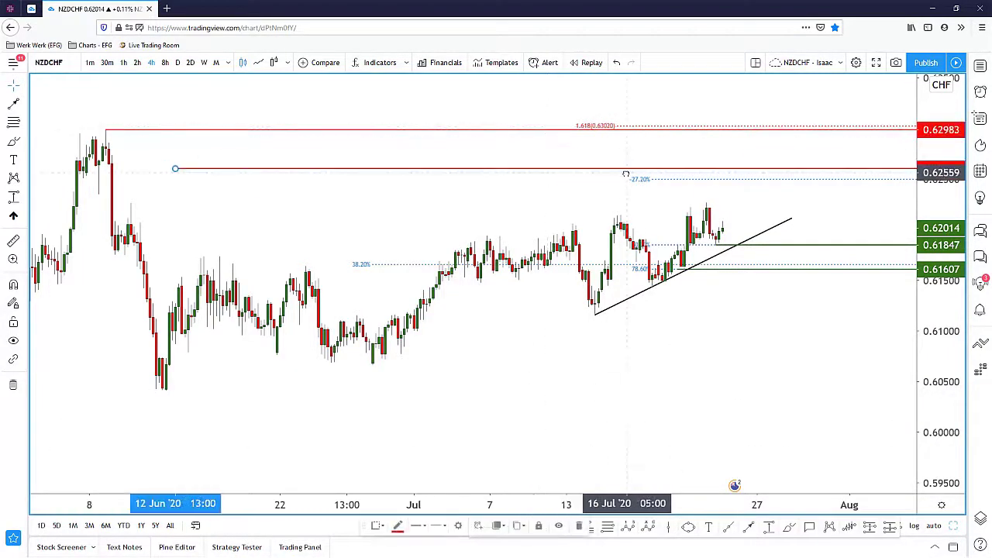
{"action": "left_click_drag", "start_coordinate": [178, 167], "coordinate": [706, 177]}
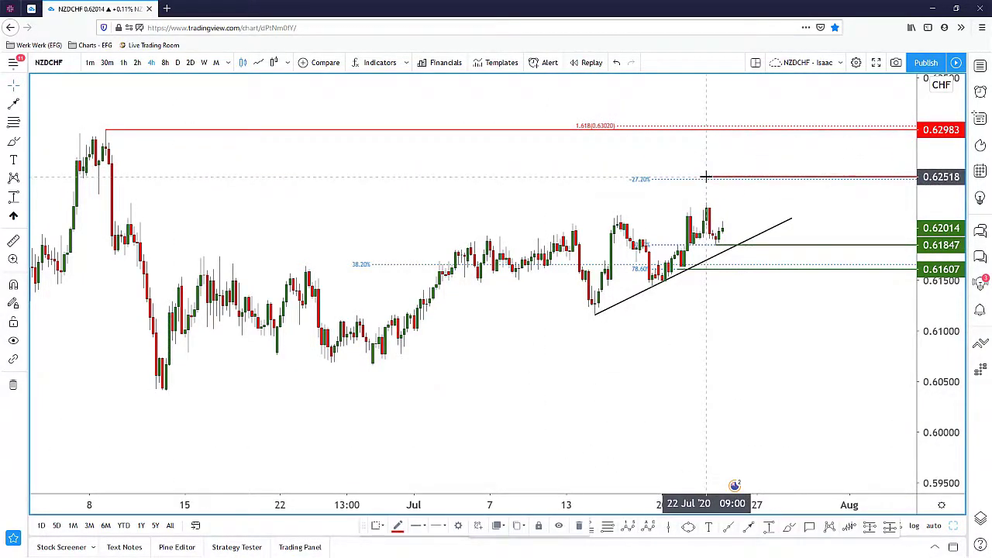
{"action": "left_click", "coordinate": [617, 415]}
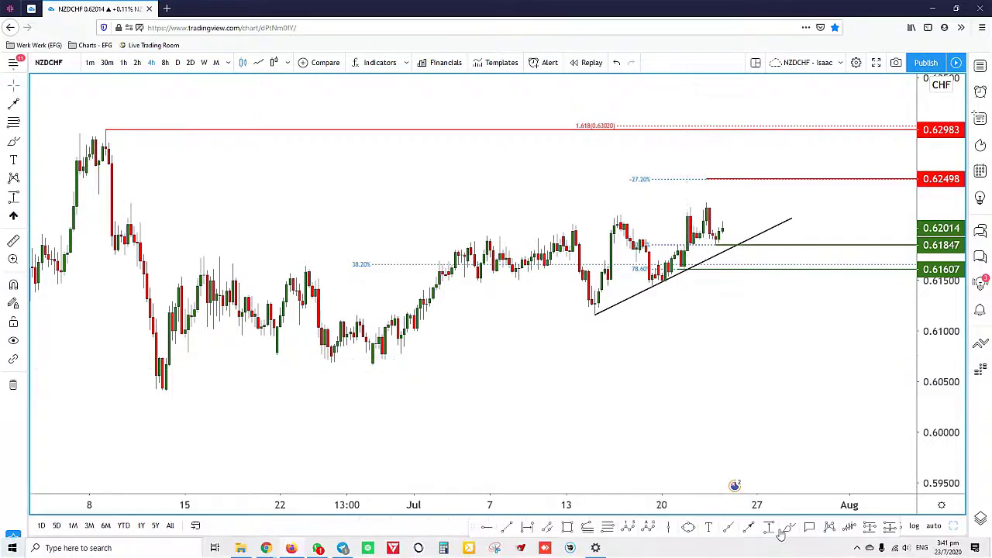
Step: Draw a green arrow from the trend line at about 0.61850 up to about 0.62957, just under the upper resistance line
{"action": "left_click", "coordinate": [749, 528]}
{"action": "left_click_drag", "start_coordinate": [734, 245], "coordinate": [764, 137]}
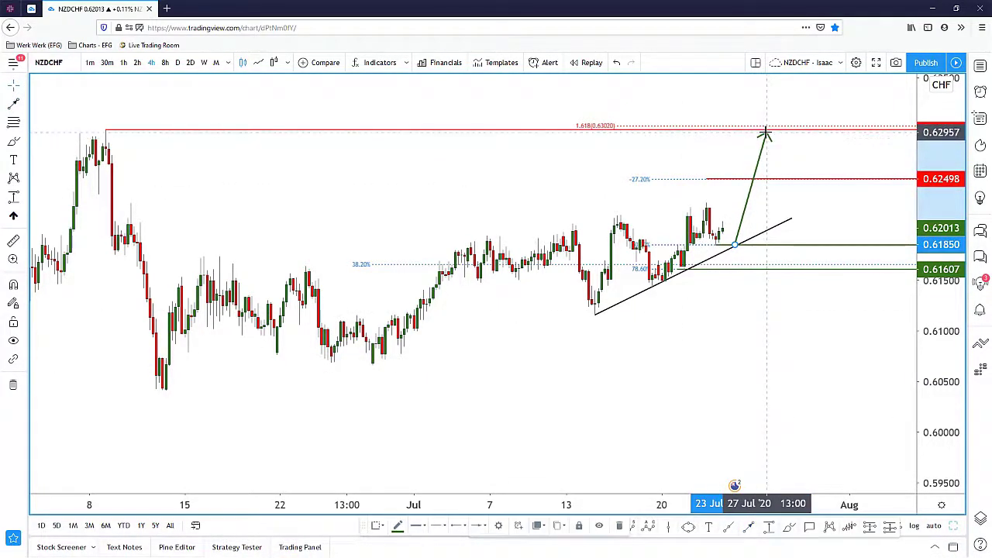
{"action": "right_click", "coordinate": [693, 184]}
{"action": "mouse_move", "coordinate": [735, 213]}
{"action": "left_click", "coordinate": [810, 210]}
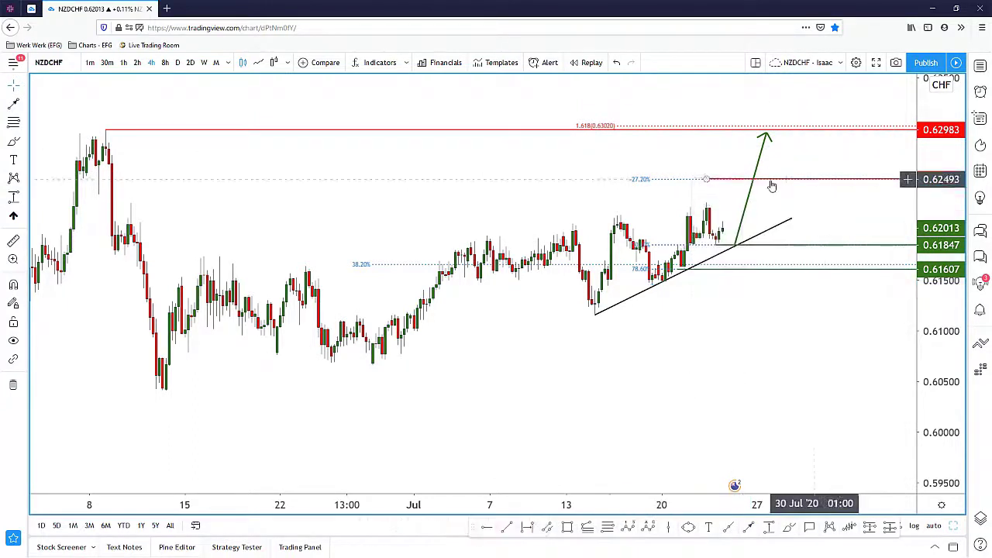
Step: Apply the Take Profit template to the horizontal ray at 0.62498 and label it "Take Profit (Partial)"
{"action": "double_click", "coordinate": [719, 183]}
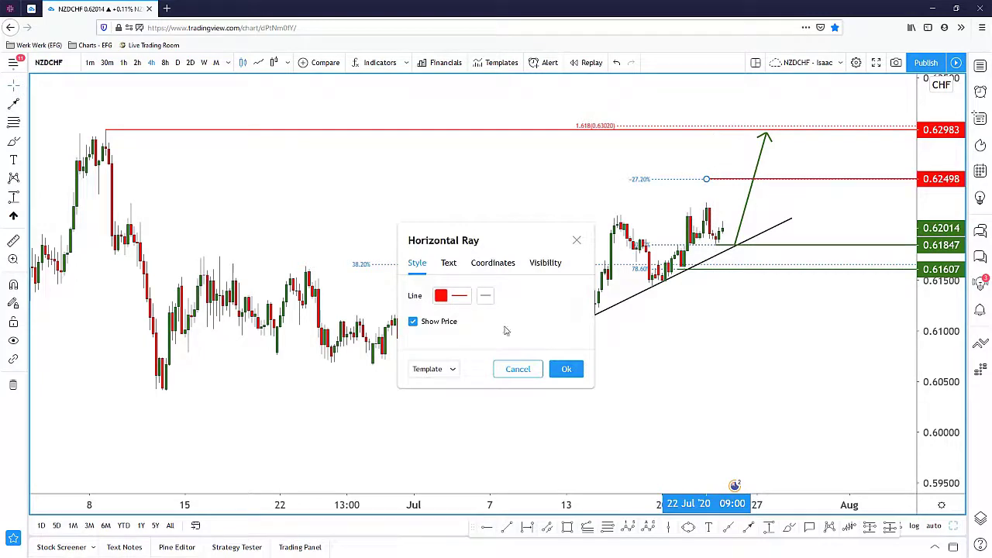
{"action": "left_click", "coordinate": [427, 368]}
{"action": "scroll", "coordinate": [441, 504], "scroll_direction": "down", "scroll_amount": 3}
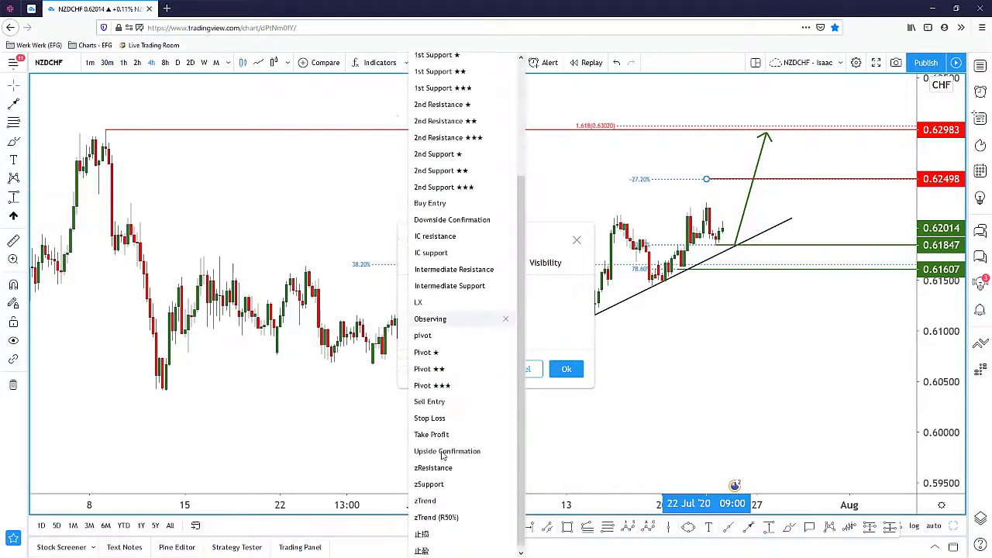
{"action": "left_click", "coordinate": [438, 435]}
{"action": "left_click", "coordinate": [450, 263]}
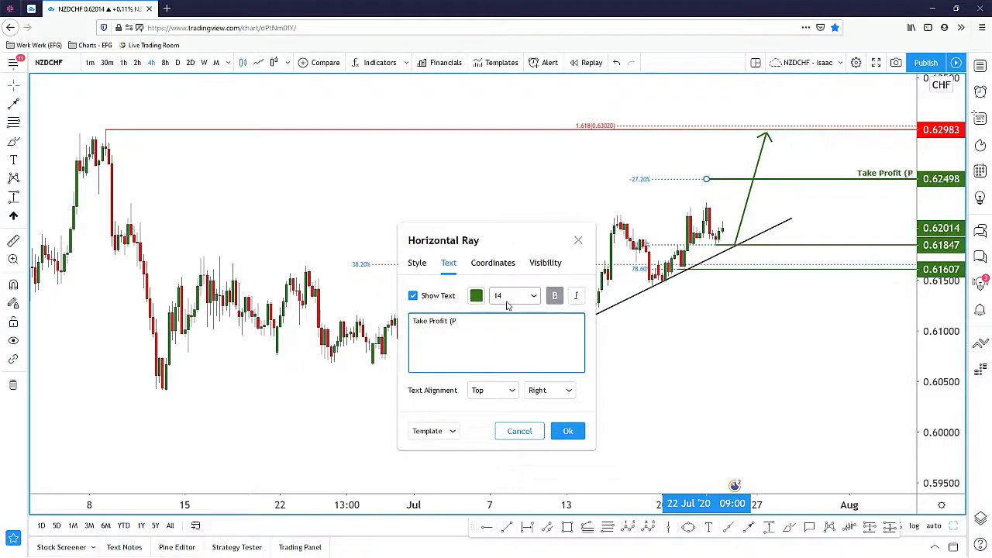
{"action": "left_click", "coordinate": [568, 434]}
Step: Apply the Take Profit template to the horizontal ray at 0.62983
{"action": "double_click", "coordinate": [389, 130]}
{"action": "left_click", "coordinate": [441, 406]}
{"action": "left_click", "coordinate": [451, 437]}
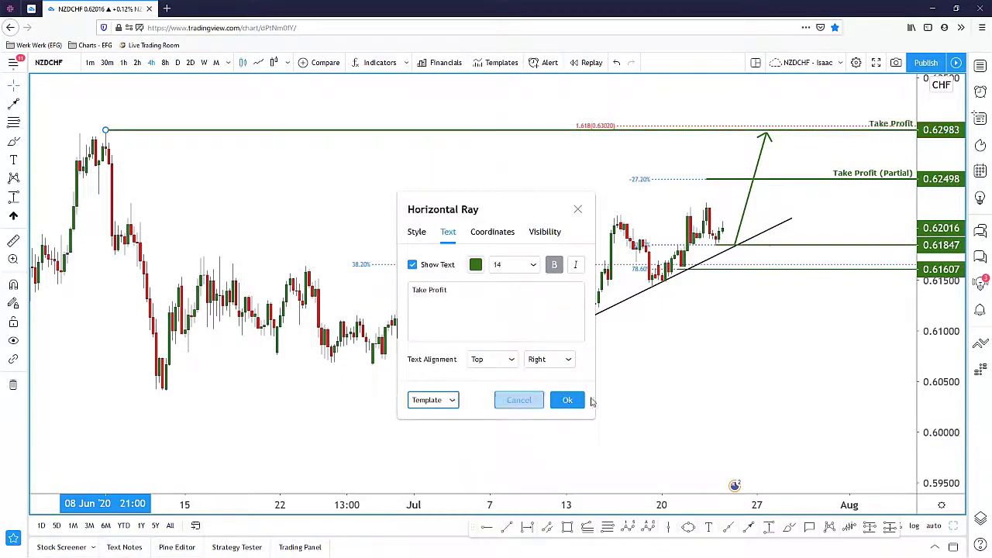
{"action": "left_click", "coordinate": [567, 400]}
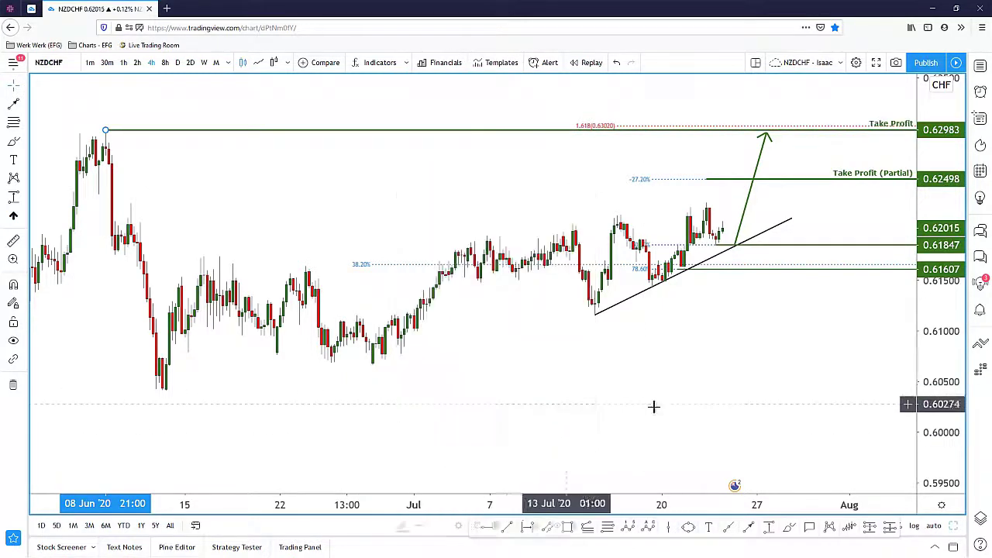
Step: Apply the Buy Entry template to the horizontal ray at 0.61847
{"action": "left_click", "coordinate": [765, 249]}
{"action": "left_click", "coordinate": [377, 525]}
{"action": "left_click", "coordinate": [404, 351]}
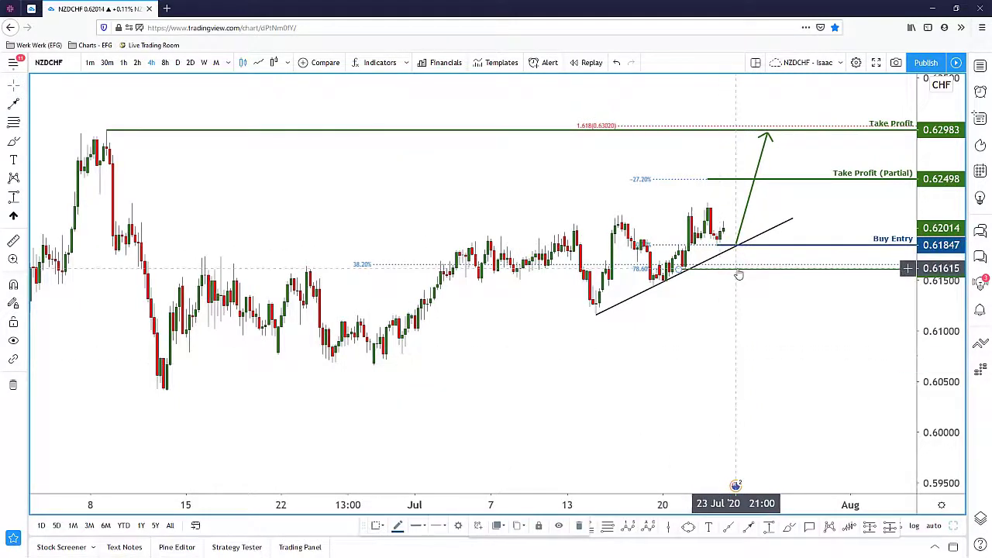
Step: Apply the Stop Loss template to the horizontal ray at 0.61607
{"action": "double_click", "coordinate": [736, 269]}
{"action": "left_click", "coordinate": [425, 400]}
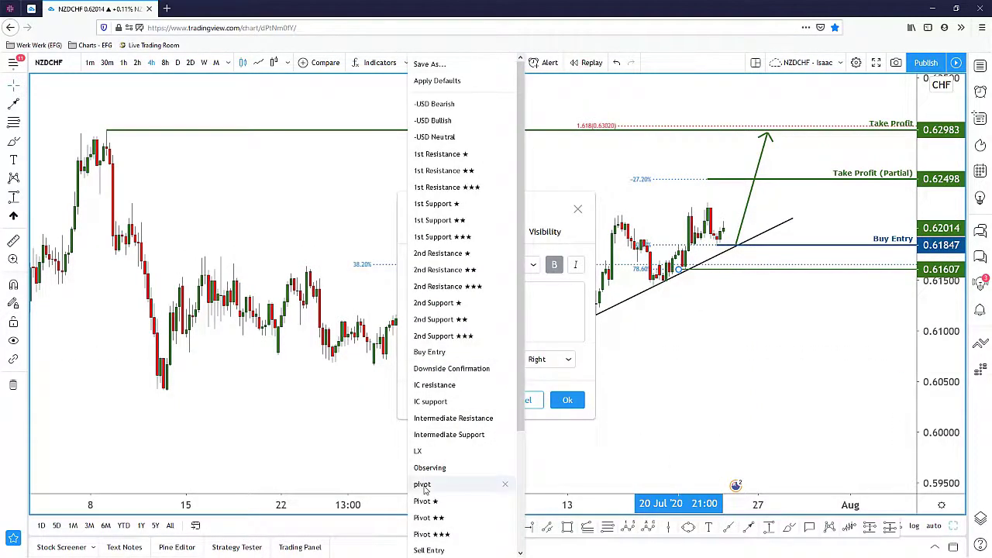
{"action": "scroll", "coordinate": [433, 459], "scroll_direction": "down", "scroll_amount": 3}
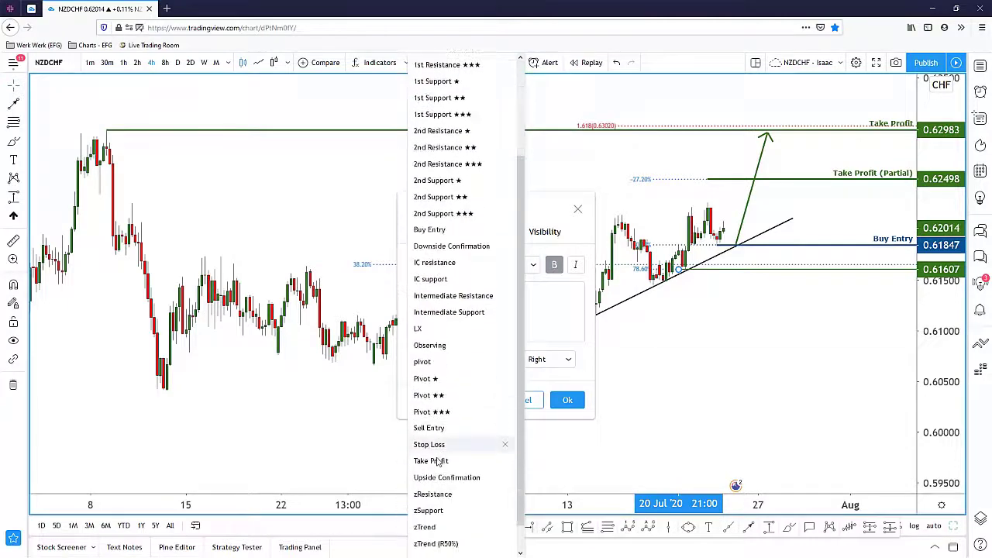
{"action": "left_click", "coordinate": [431, 419]}
{"action": "left_click", "coordinate": [568, 400]}
Step: Place a long position with its entry at 0.61847, target at 0.62972 and stop at 0.61607
{"action": "left_click_drag", "start_coordinate": [784, 376], "coordinate": [769, 433]}
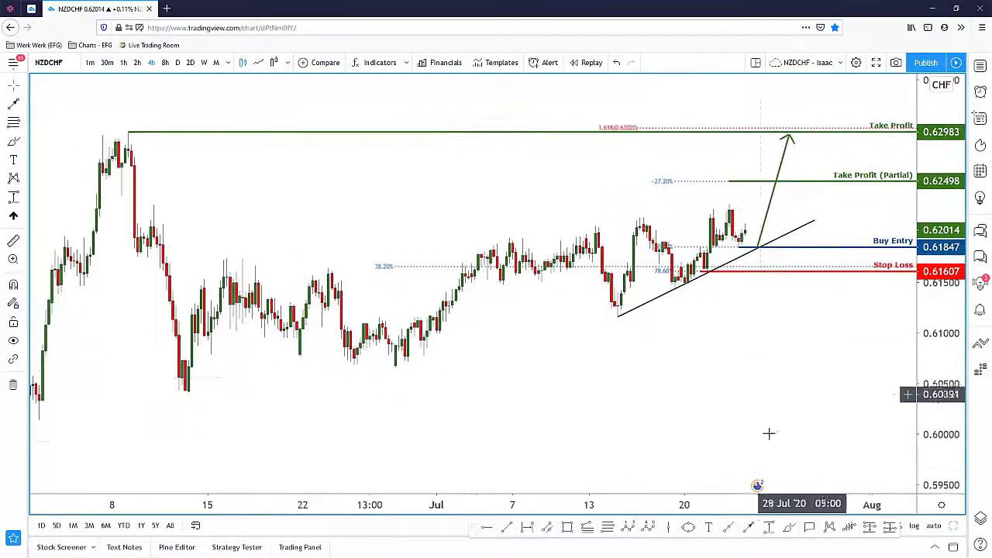
{"action": "left_click", "coordinate": [889, 529]}
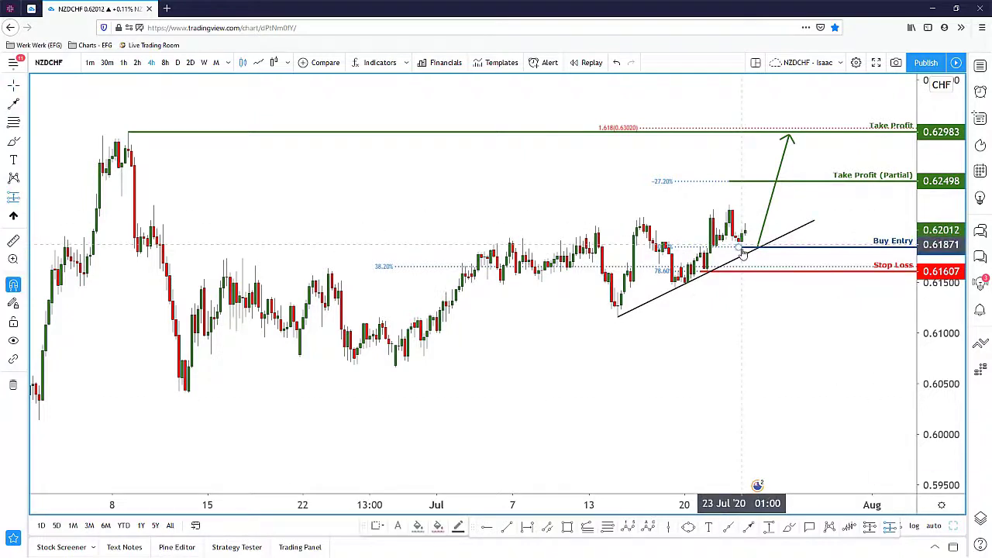
{"action": "left_click", "coordinate": [740, 250]}
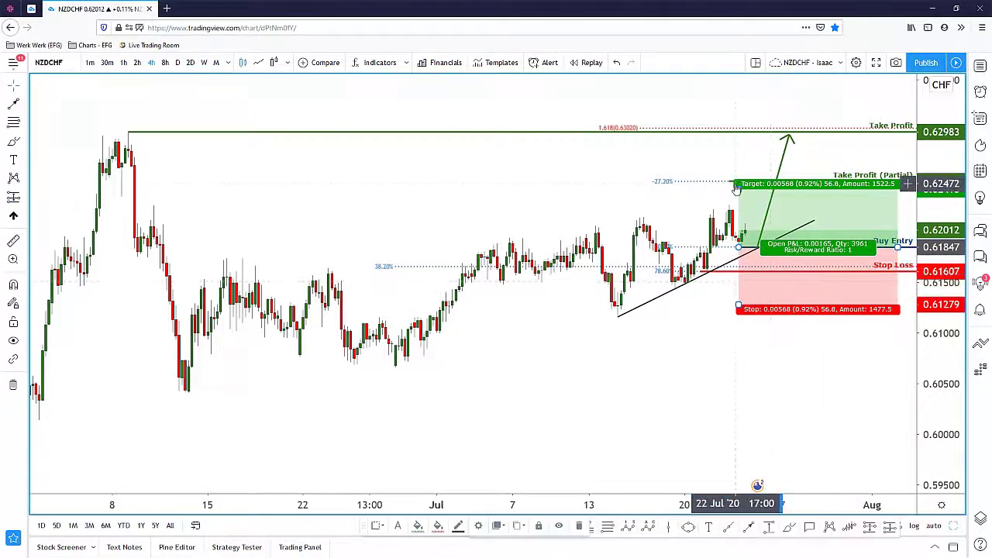
{"action": "left_click_drag", "start_coordinate": [738, 189], "coordinate": [751, 133]}
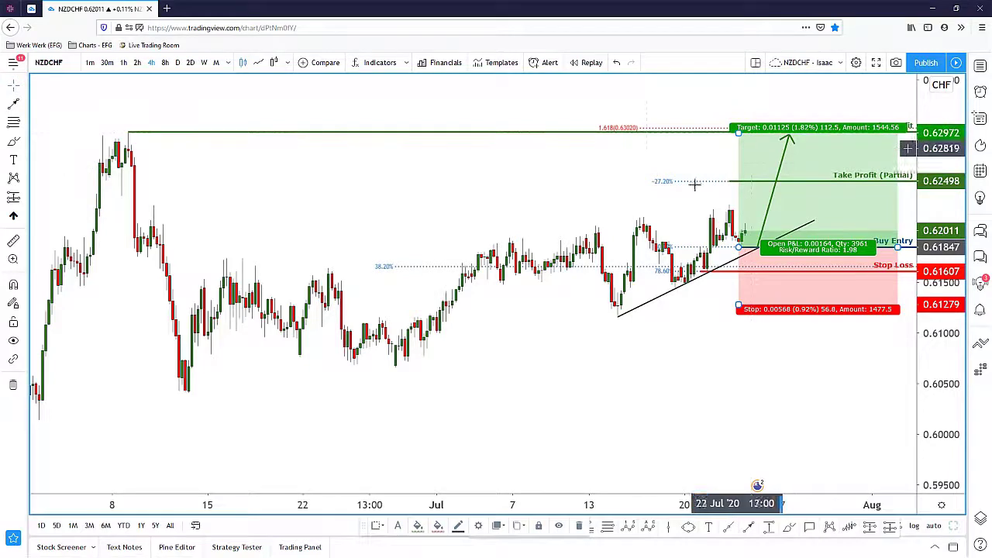
{"action": "left_click_drag", "start_coordinate": [739, 309], "coordinate": [707, 277]}
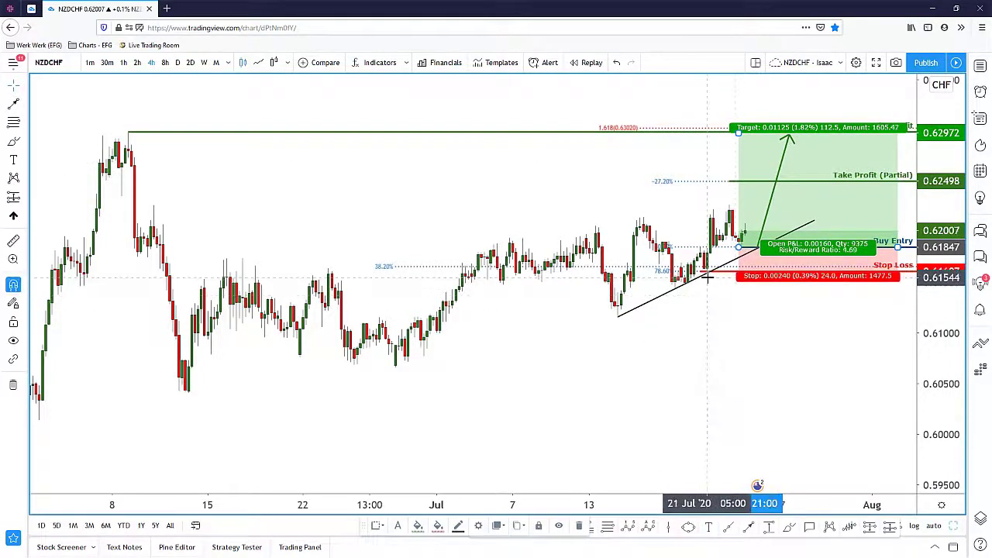
Step: Widen the long position slightly towards later dates, check its risk/reward ratio, and delete it
{"action": "left_click_drag", "start_coordinate": [778, 345], "coordinate": [685, 338]}
{"action": "left_click_drag", "start_coordinate": [804, 239], "coordinate": [820, 237]}
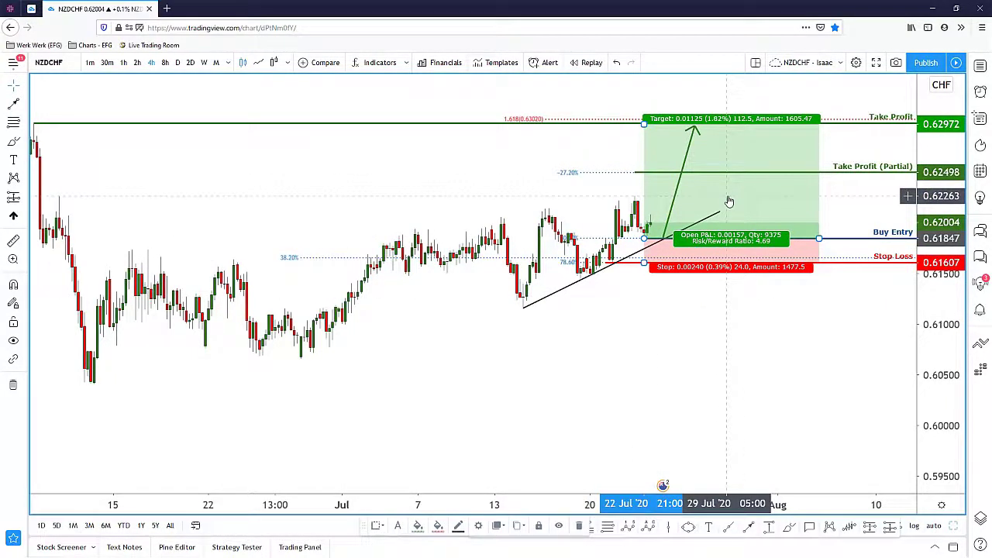
{"action": "scroll", "coordinate": [657, 362], "scroll_direction": "down", "scroll_amount": 2}
{"action": "scroll", "coordinate": [666, 361], "scroll_direction": "up", "scroll_amount": 2}
{"action": "key", "text": "Delete"}
Step: Apply the zzzIsaac (Momentum) indicator template to the chart and enlarge the MACD pane
{"action": "left_click_drag", "start_coordinate": [614, 382], "coordinate": [630, 383]}
{"action": "left_click", "coordinate": [500, 62]}
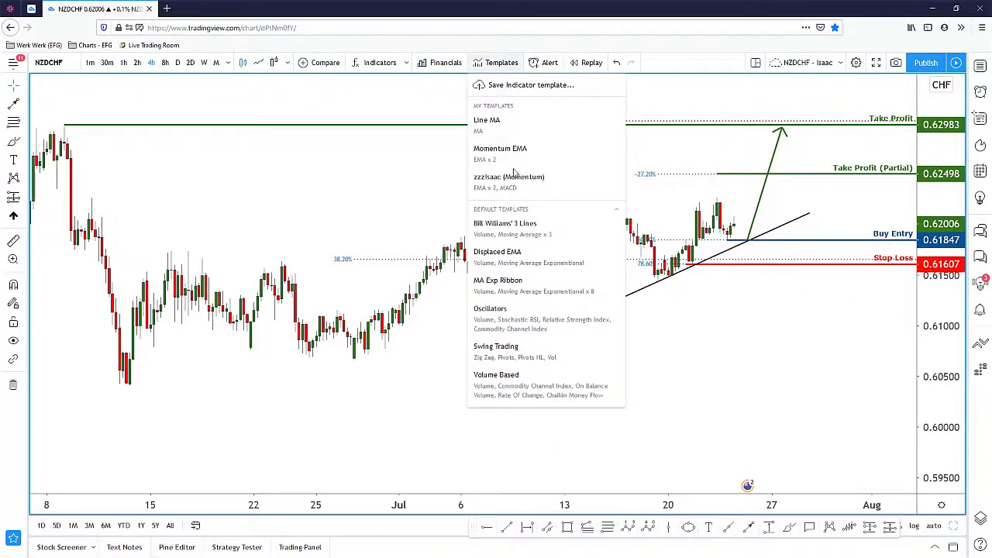
{"action": "left_click", "coordinate": [535, 182]}
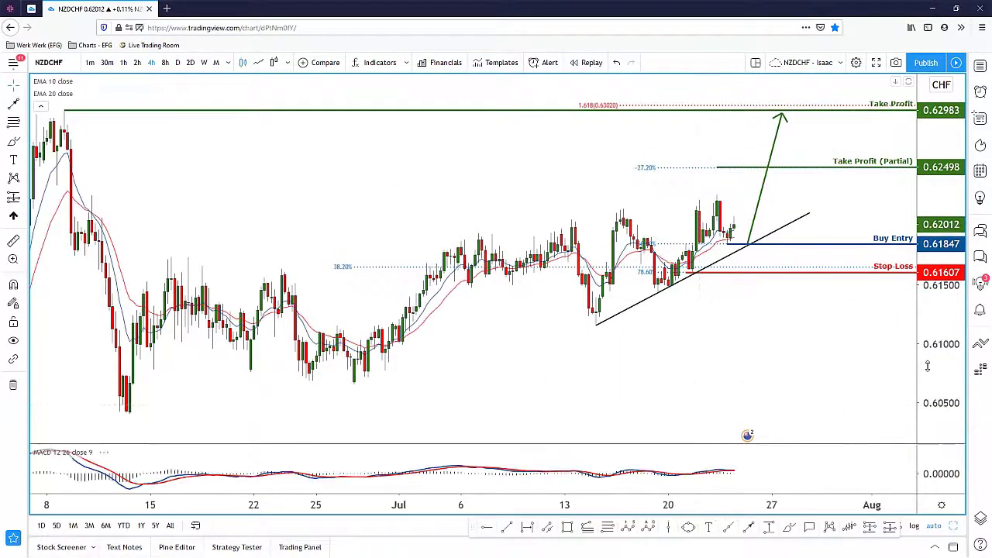
{"action": "left_click_drag", "start_coordinate": [749, 444], "coordinate": [745, 390]}
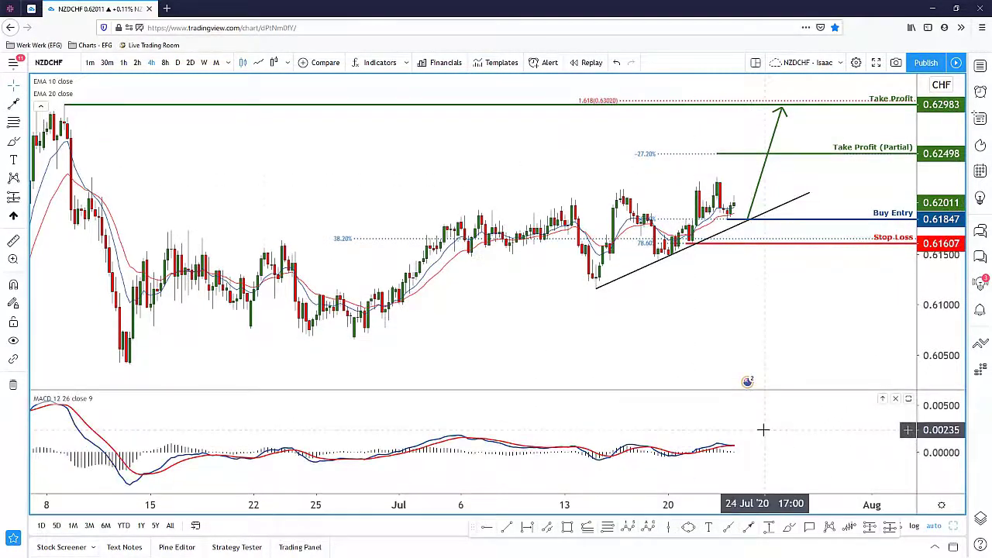
Step: Remove the MACD and the 20-period EMA, and set the remaining EMA's length to 34
{"action": "mouse_move", "coordinate": [95, 404]}
{"action": "left_click", "coordinate": [147, 398]}
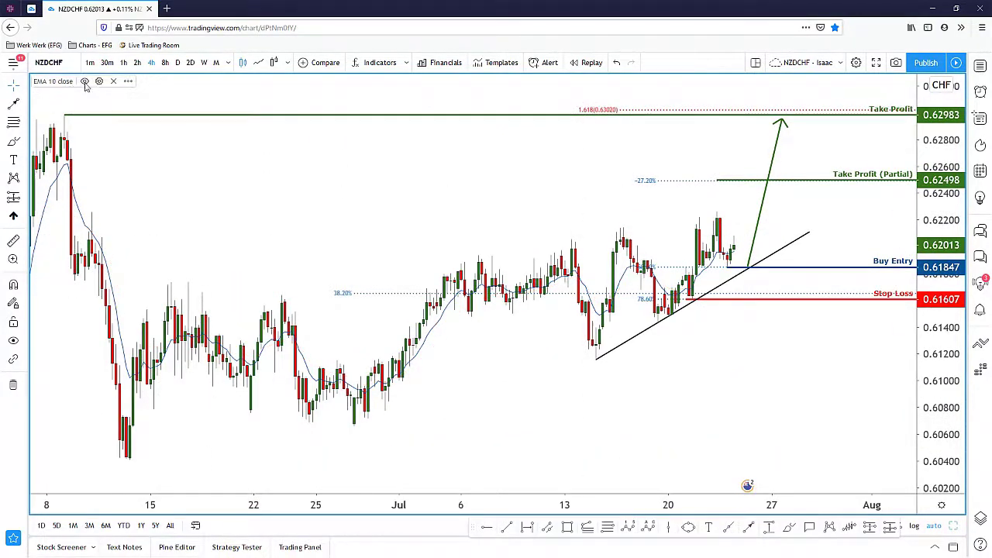
{"action": "left_click", "coordinate": [98, 81]}
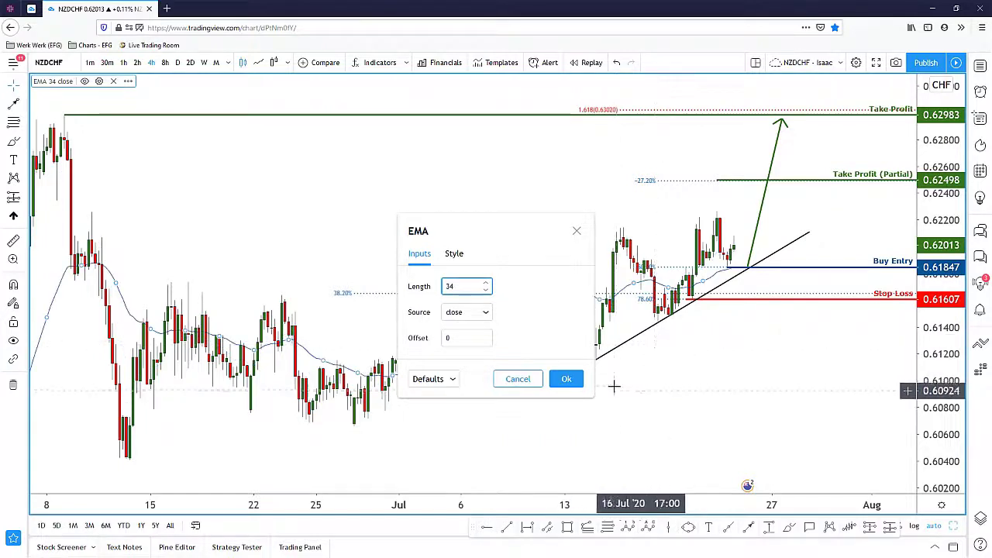
{"action": "left_click", "coordinate": [567, 378]}
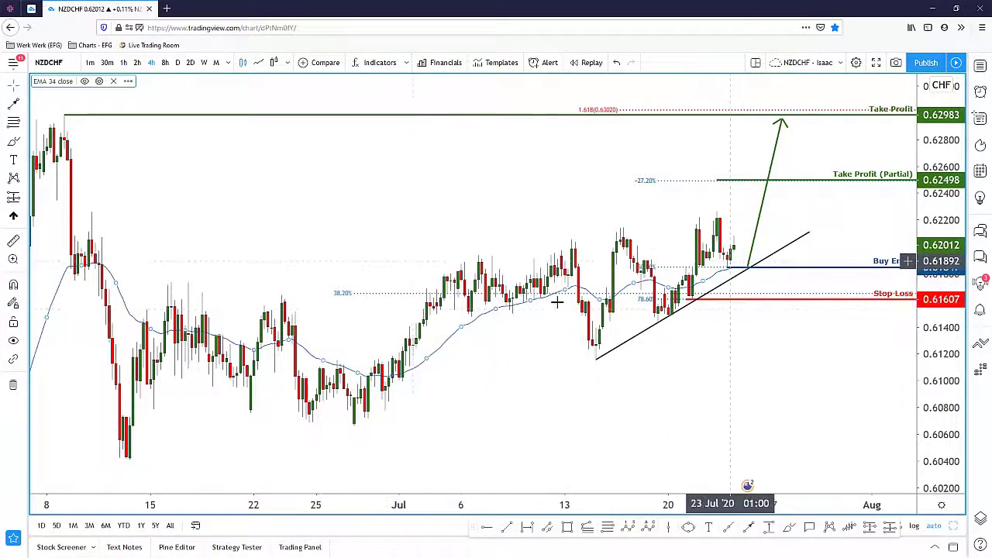
Step: Sketch freehand circles and a path around the early-July price touches on the EMA, and undo them
{"action": "left_click", "coordinate": [792, 529]}
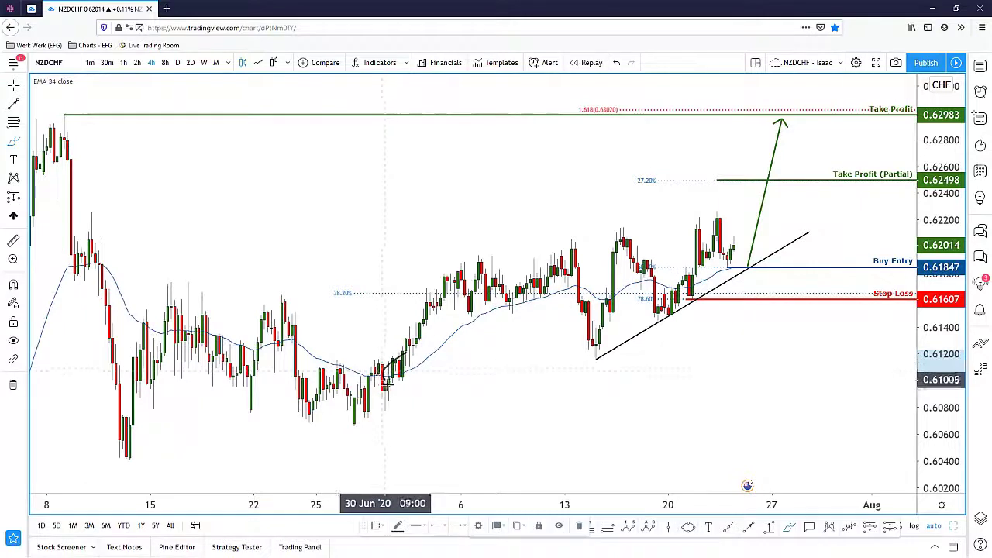
{"action": "mouse_move", "coordinate": [402, 371]}
{"action": "left_mouse_down"}
{"action": "mouse_move", "coordinate": [469, 296]}
{"action": "mouse_move", "coordinate": [484, 288]}
{"action": "mouse_move", "coordinate": [498, 314]}
{"action": "mouse_move", "coordinate": [565, 290]}
{"action": "mouse_move", "coordinate": [502, 303]}
{"action": "mouse_move", "coordinate": [568, 262]}
{"action": "left_mouse_up"}
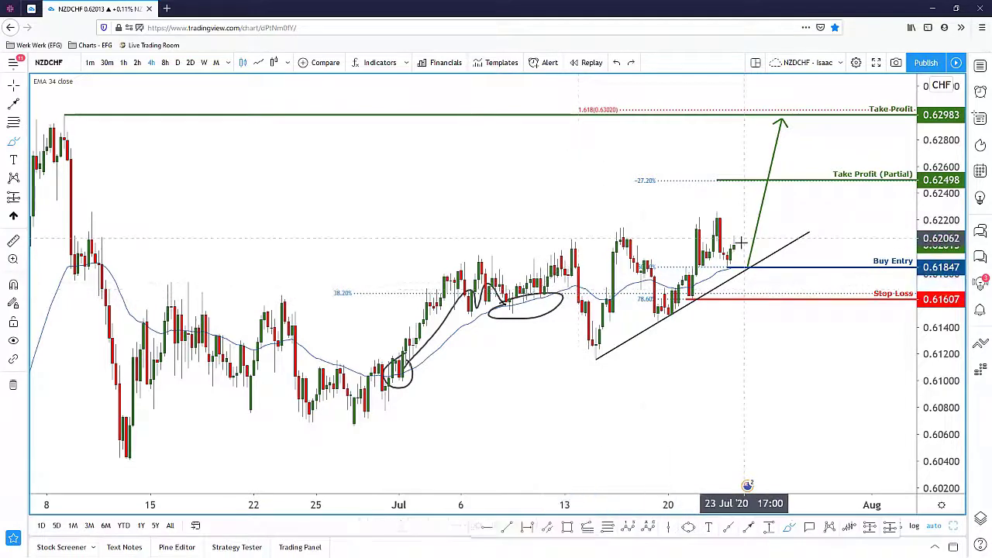
{"action": "key", "text": "ctrl+z"}
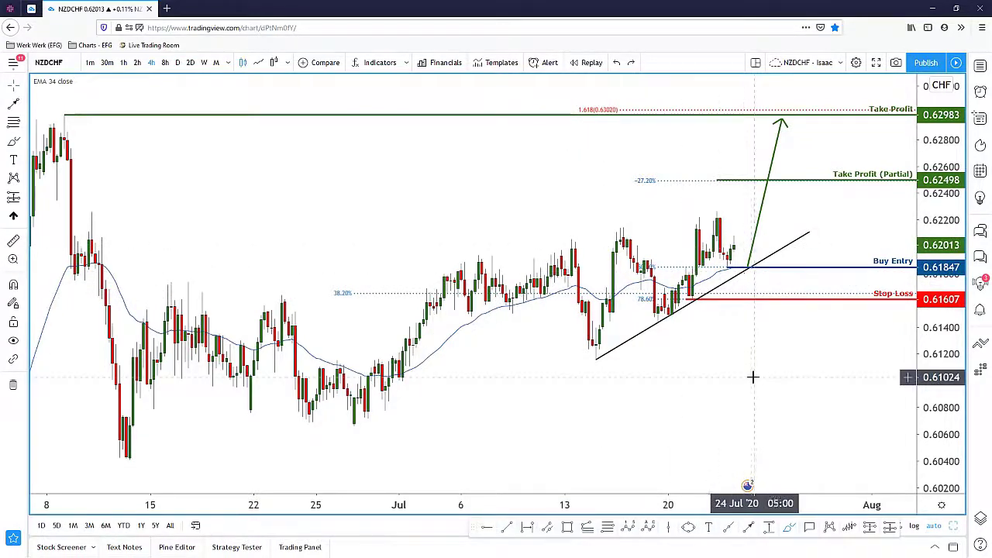
{"action": "left_click_drag", "start_coordinate": [626, 372], "coordinate": [633, 373]}
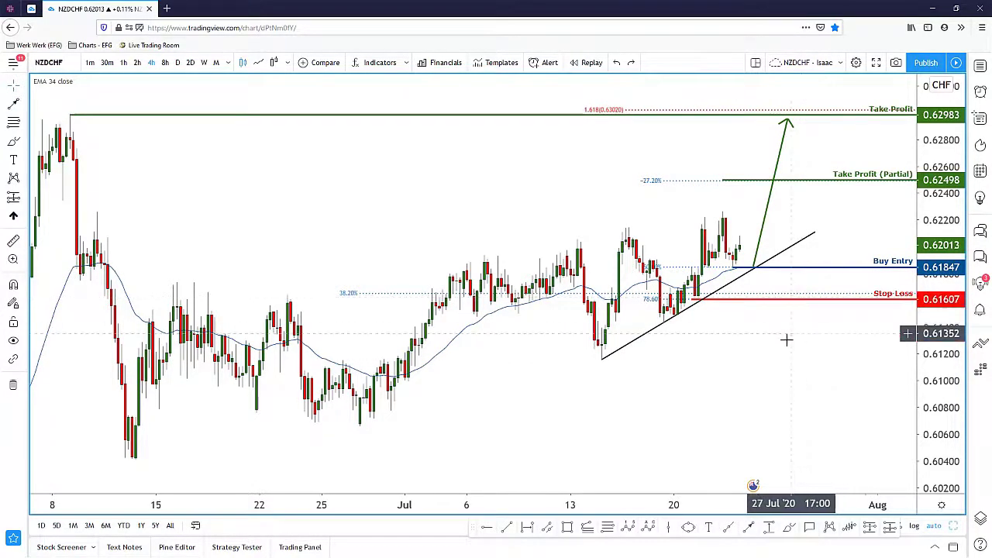
{"action": "left_click_drag", "start_coordinate": [954, 282], "coordinate": [955, 292]}
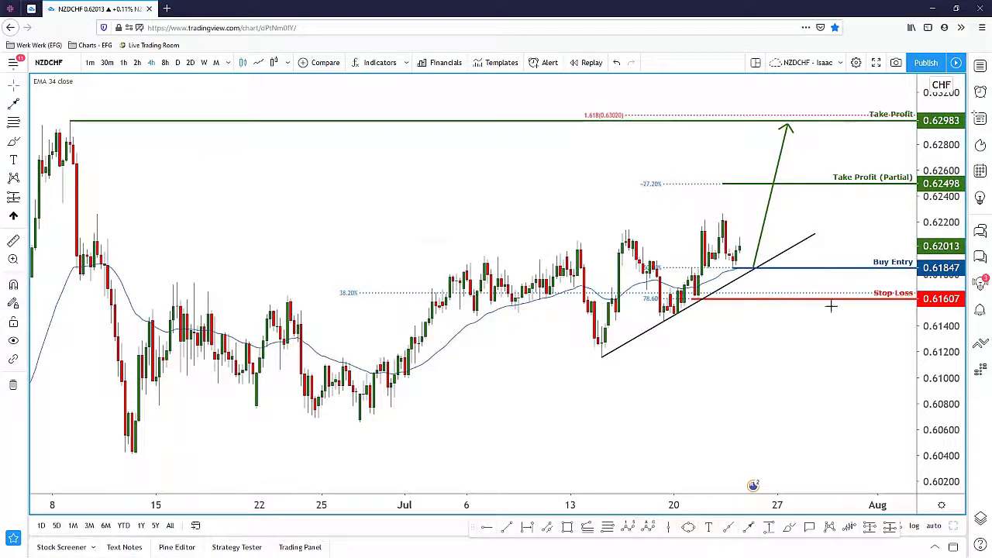